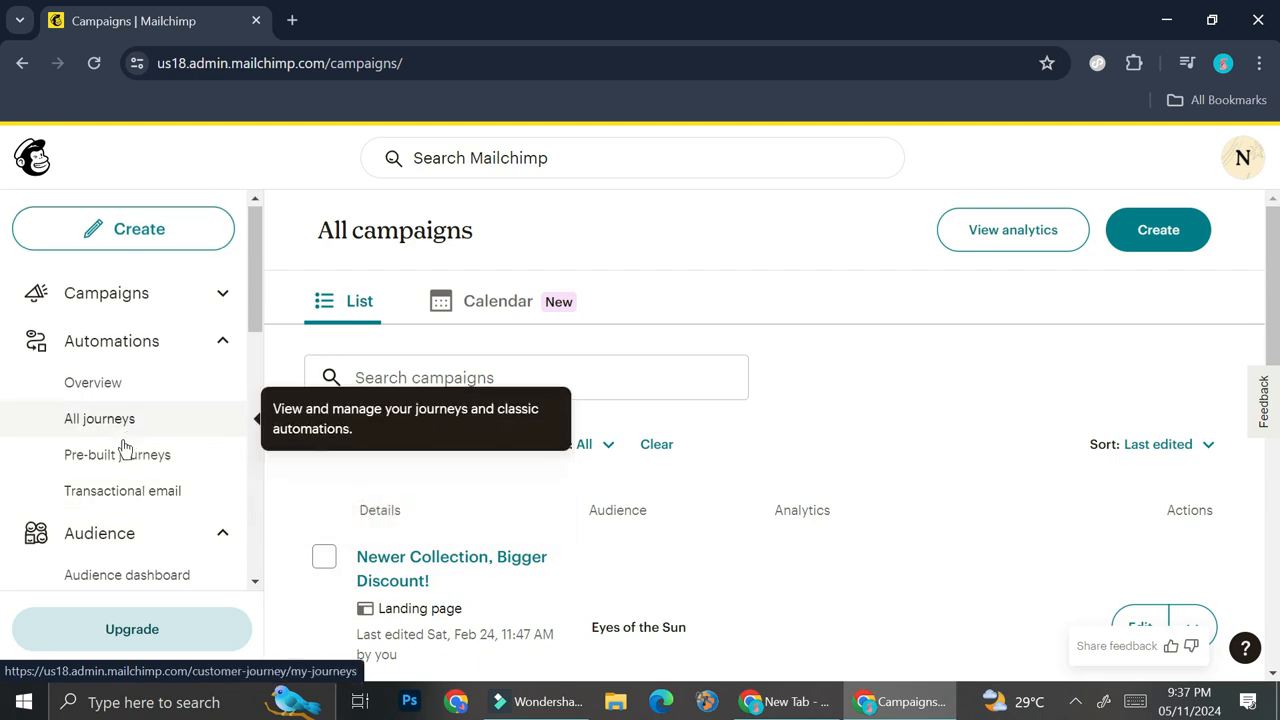
# Open the audience dashboard for Eyes of the Sun and look through its growth and tag overview
pyautogui.scroll(-1, 123, 450)
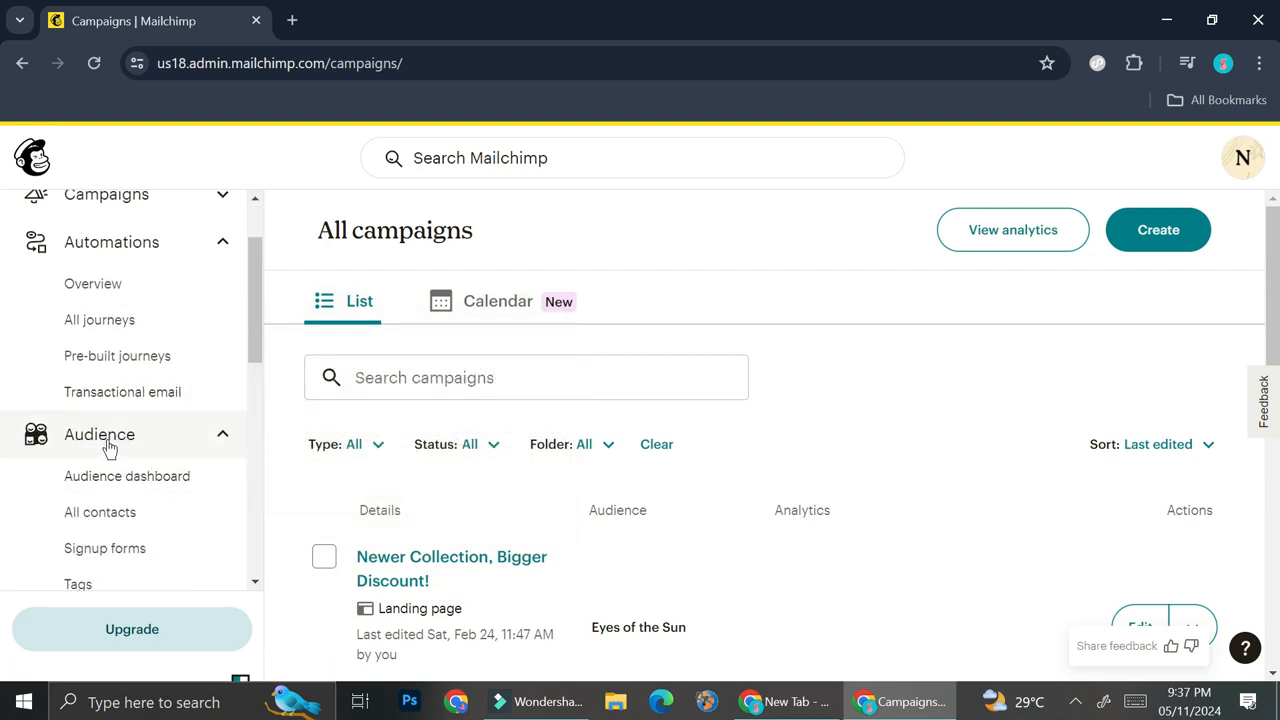
pyautogui.click(106, 476)
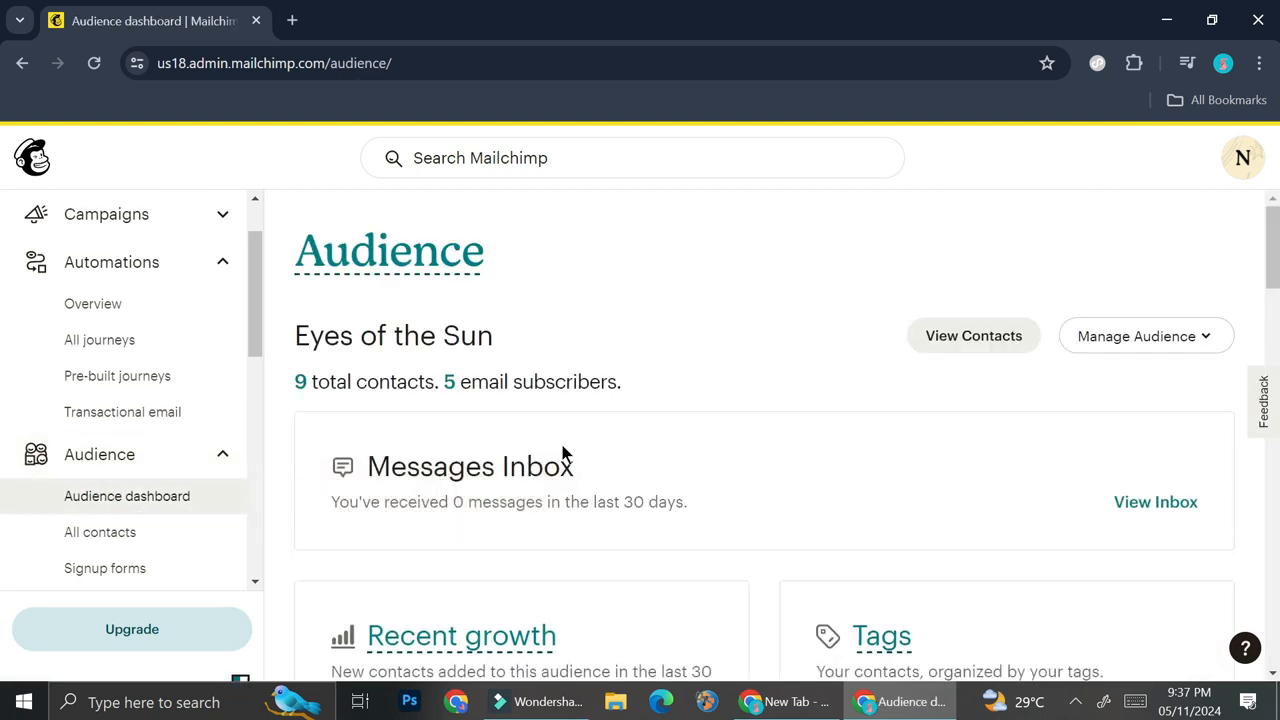
pyautogui.scroll(-2, 571, 451)
pyautogui.scroll(-5, 575, 470)
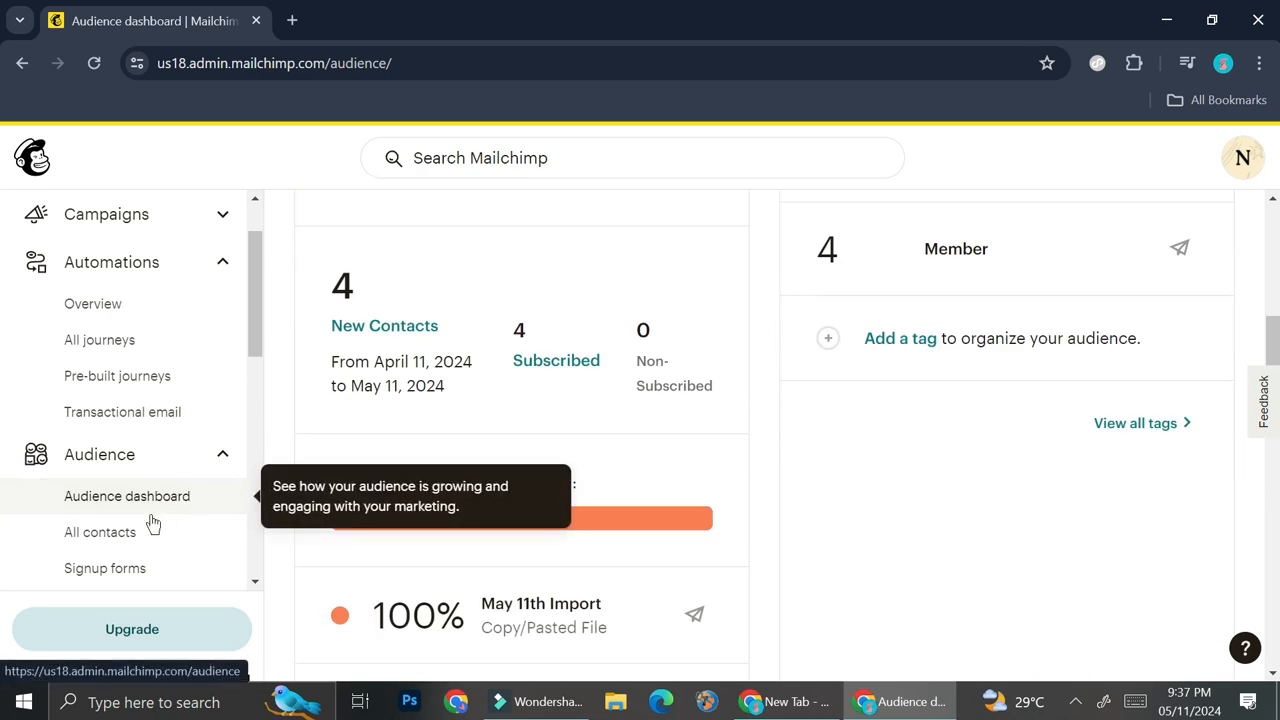
pyautogui.scroll(7, 615, 505)
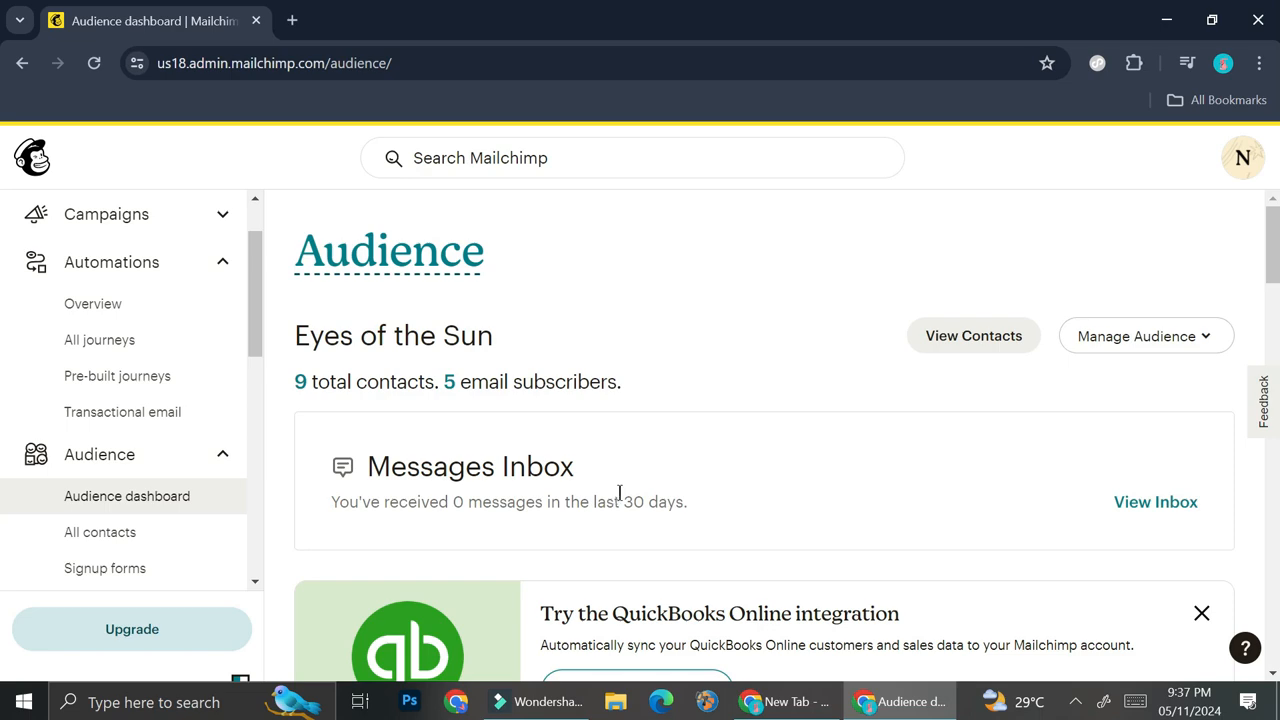
# Open the list of all contacts, dismissing its announcement, and look at the options for adding contacts
pyautogui.scroll(-1, 160, 470)
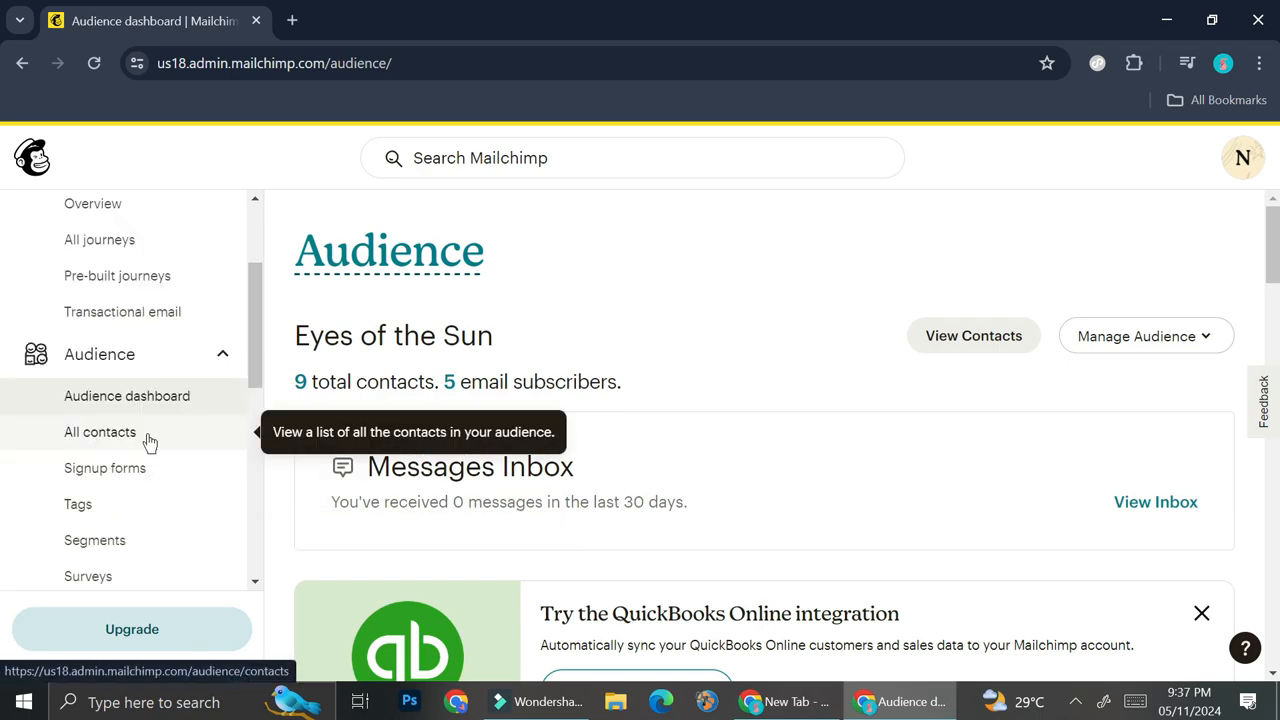
pyautogui.click(148, 442)
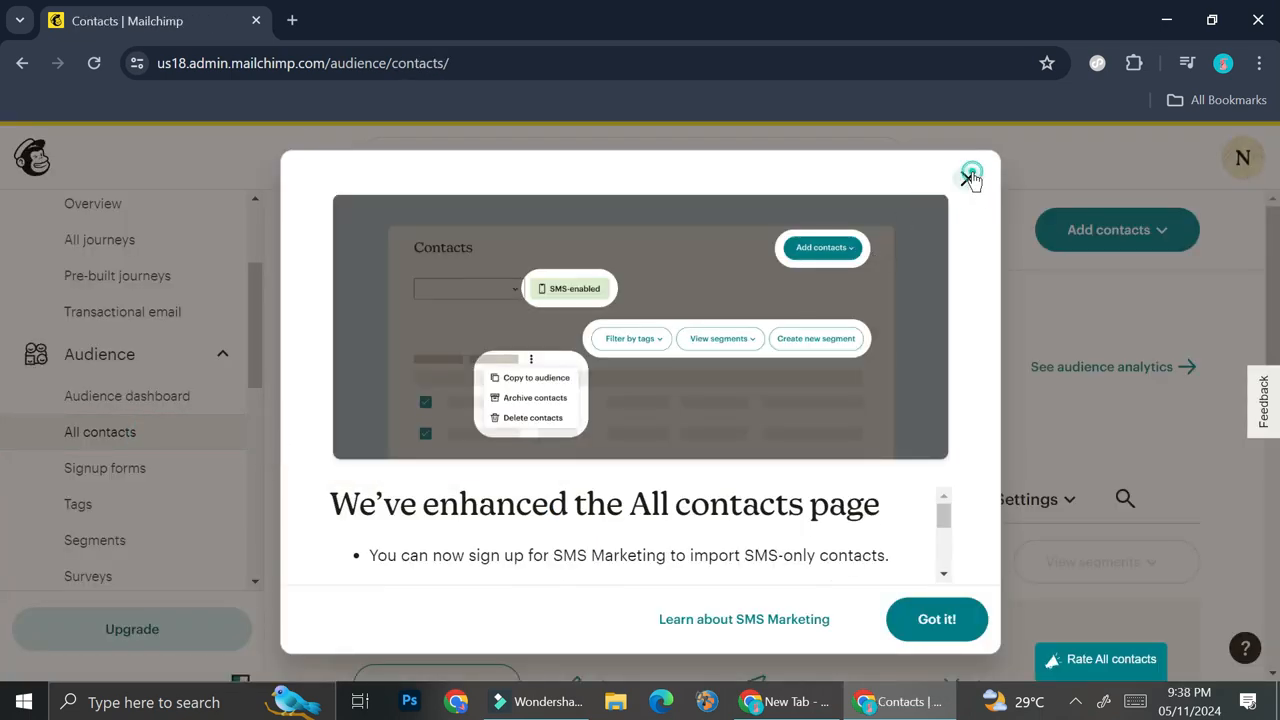
pyautogui.click(967, 177)
pyautogui.scroll(-1, 895, 370)
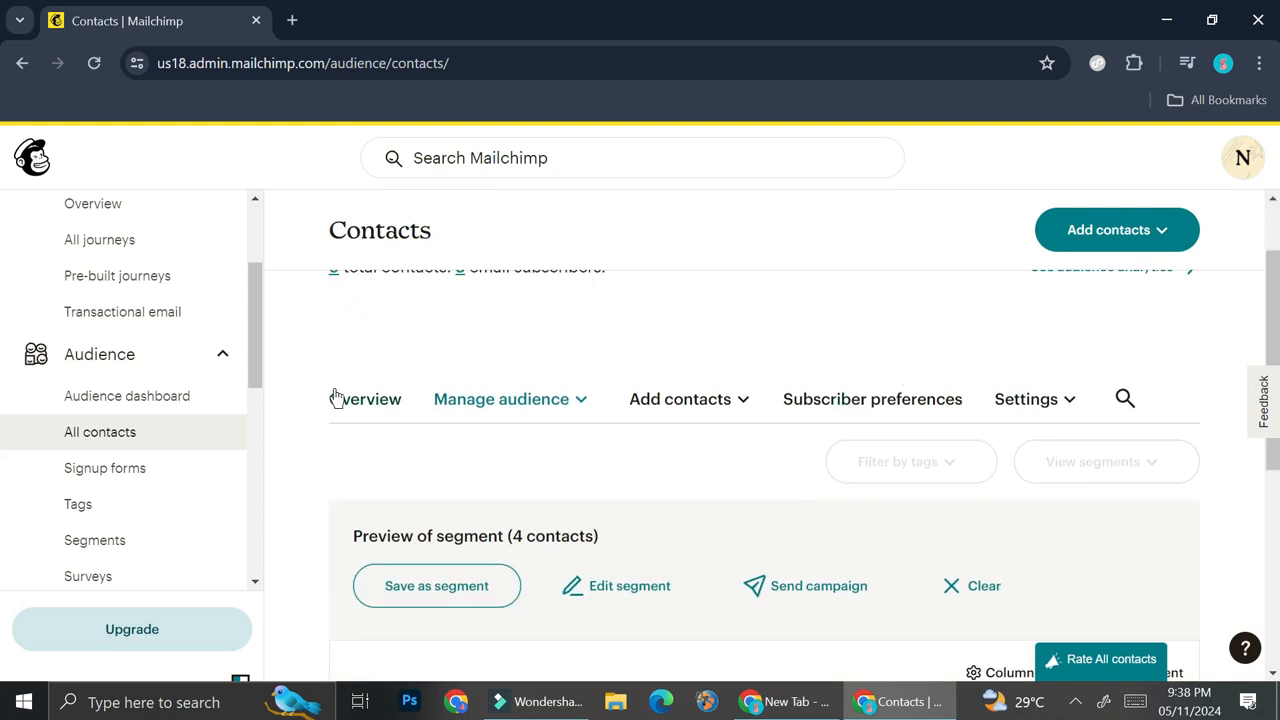
pyautogui.scroll(1, 663, 466)
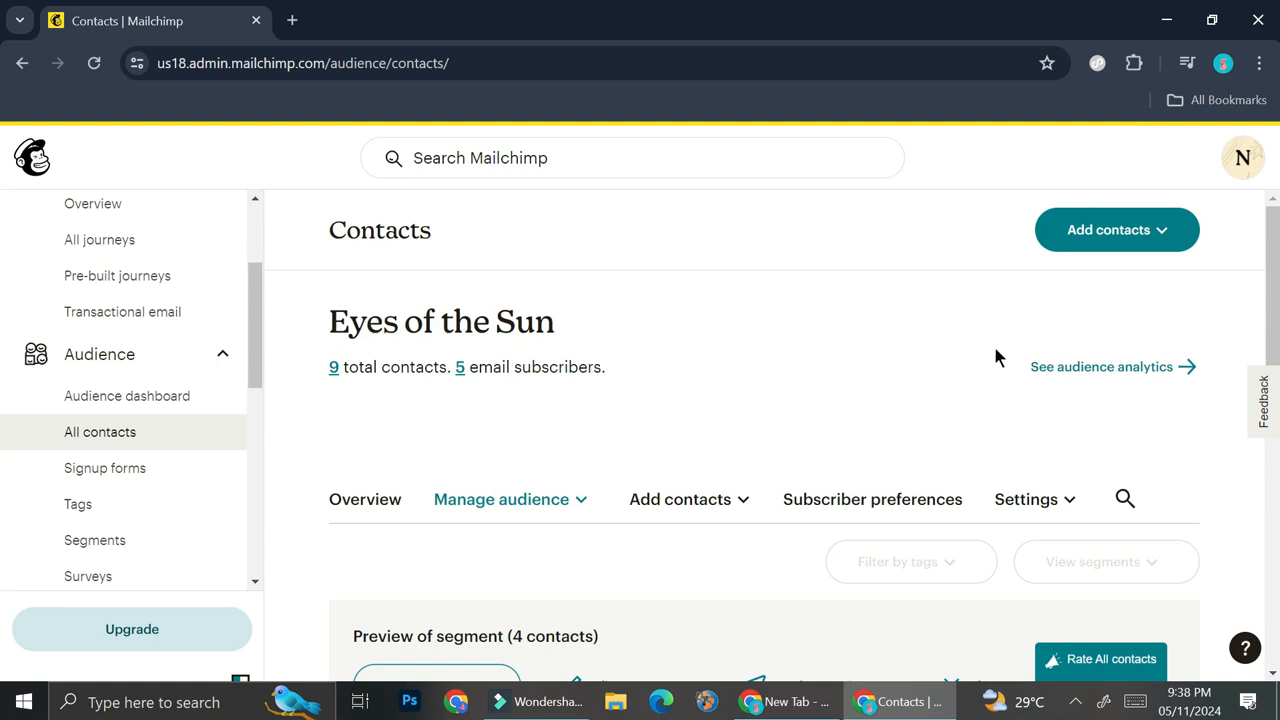
pyautogui.click(1050, 248)
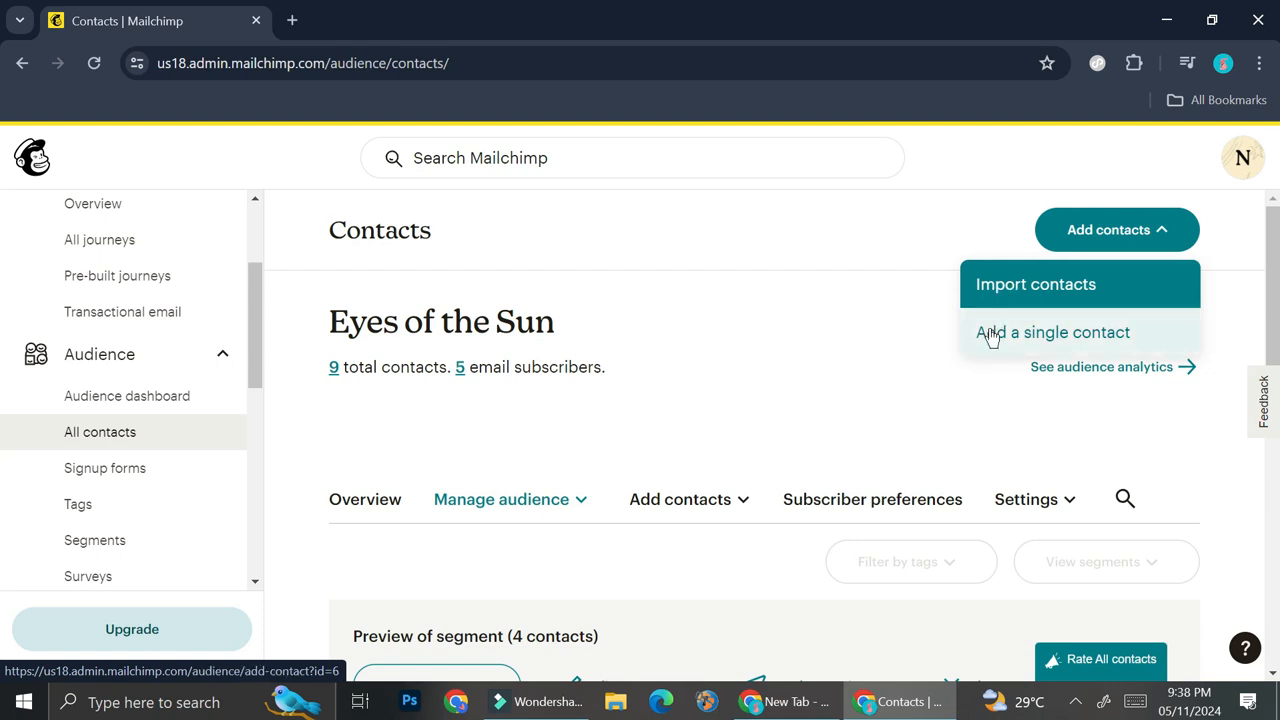
pyautogui.press('Escape')
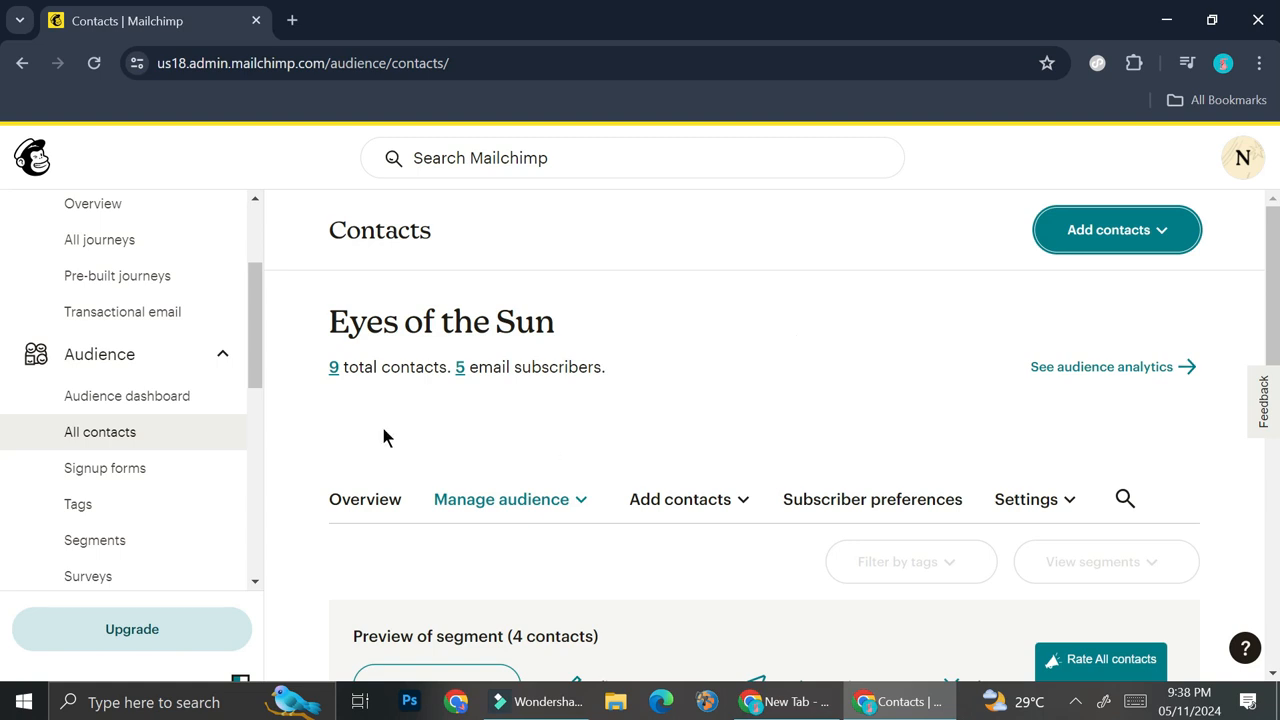
# Go to the automations overview and start building a customer journey from scratch
pyautogui.moveTo(250, 332); pyautogui.dragTo(250, 286)
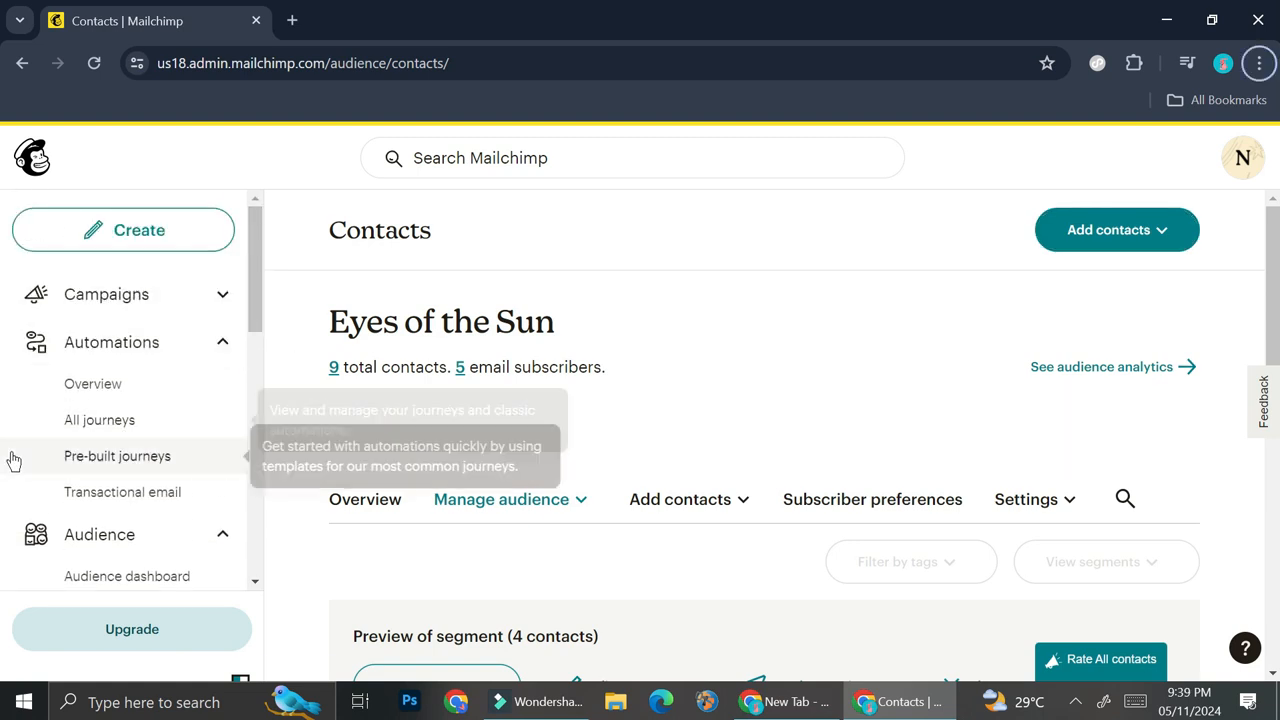
pyautogui.click(142, 354)
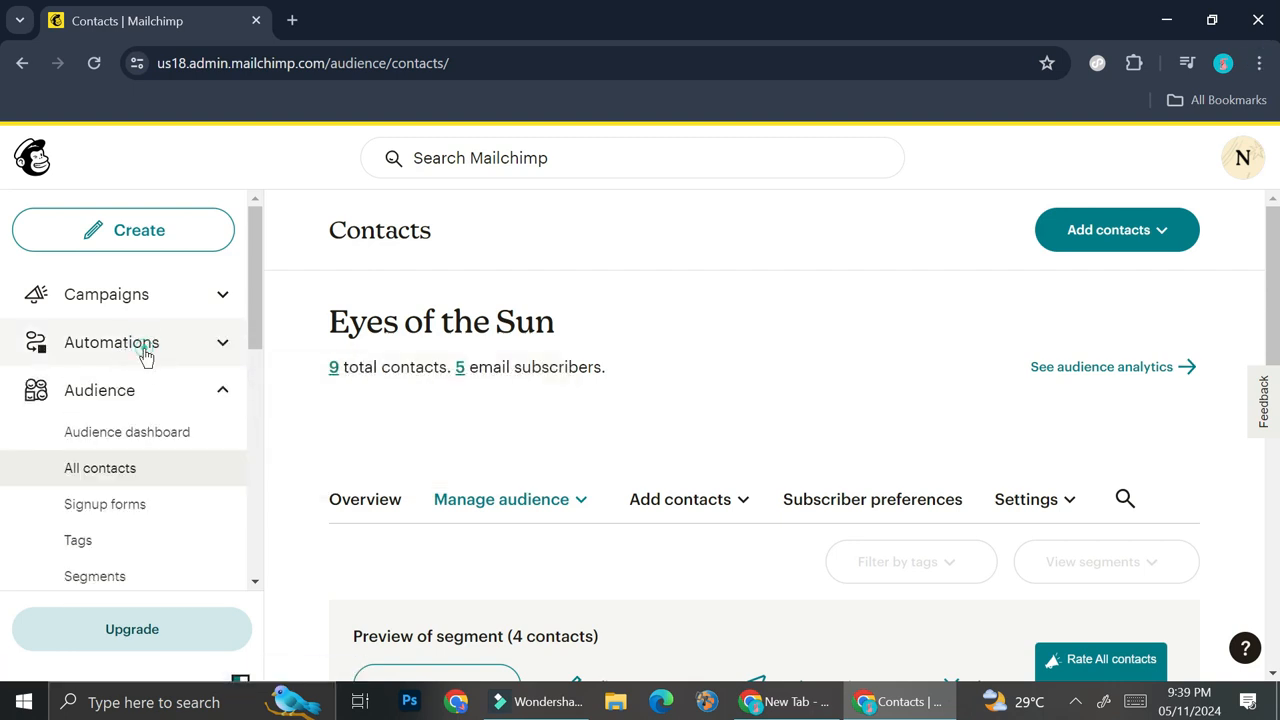
pyautogui.click(145, 355)
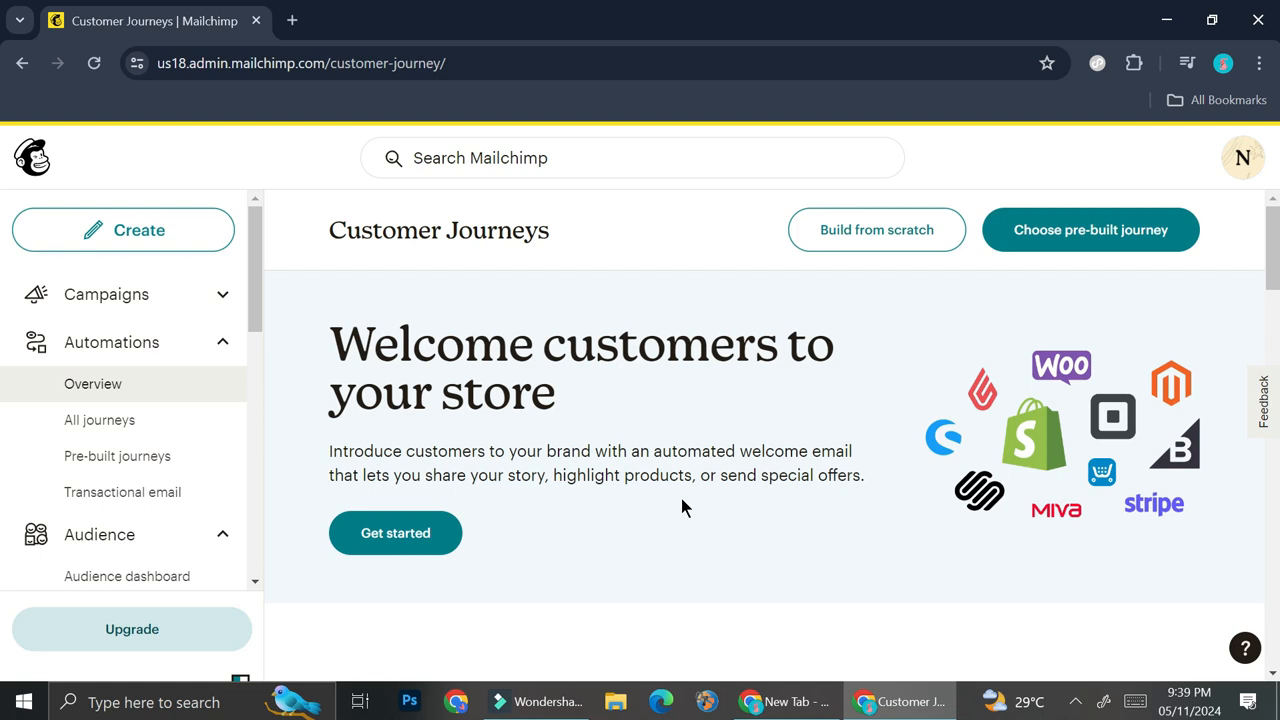
pyautogui.click(880, 238)
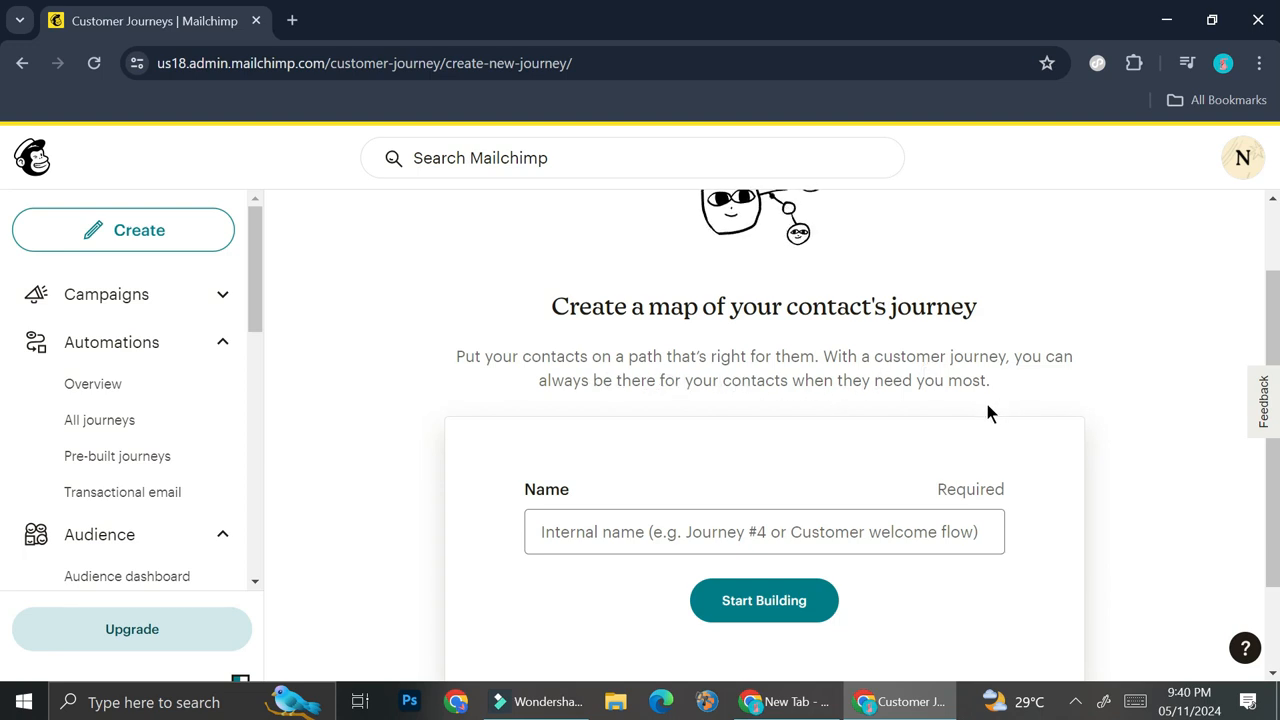
# Name the journey "Welcome to Eyes of The Sun" and start building it
pyautogui.scroll(-1, 982, 406)
pyautogui.scroll(-1, 981, 414)
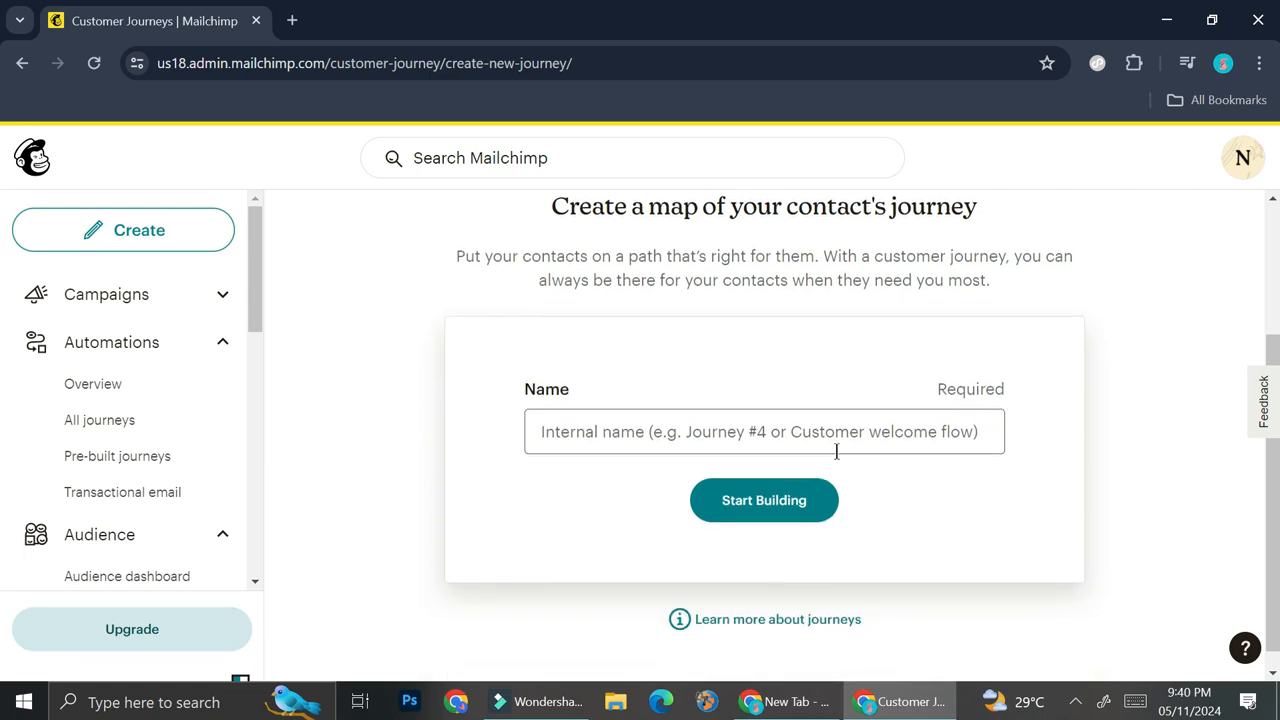
pyautogui.click(707, 432)
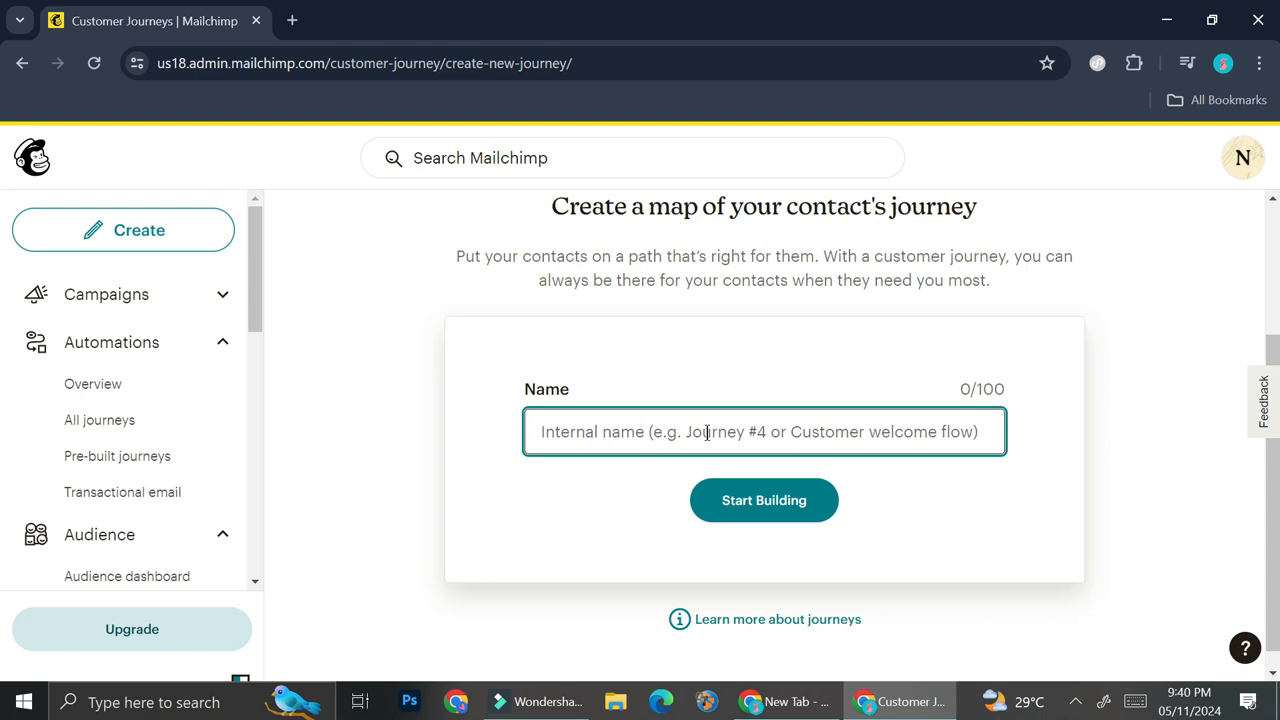
pyautogui.write('W')
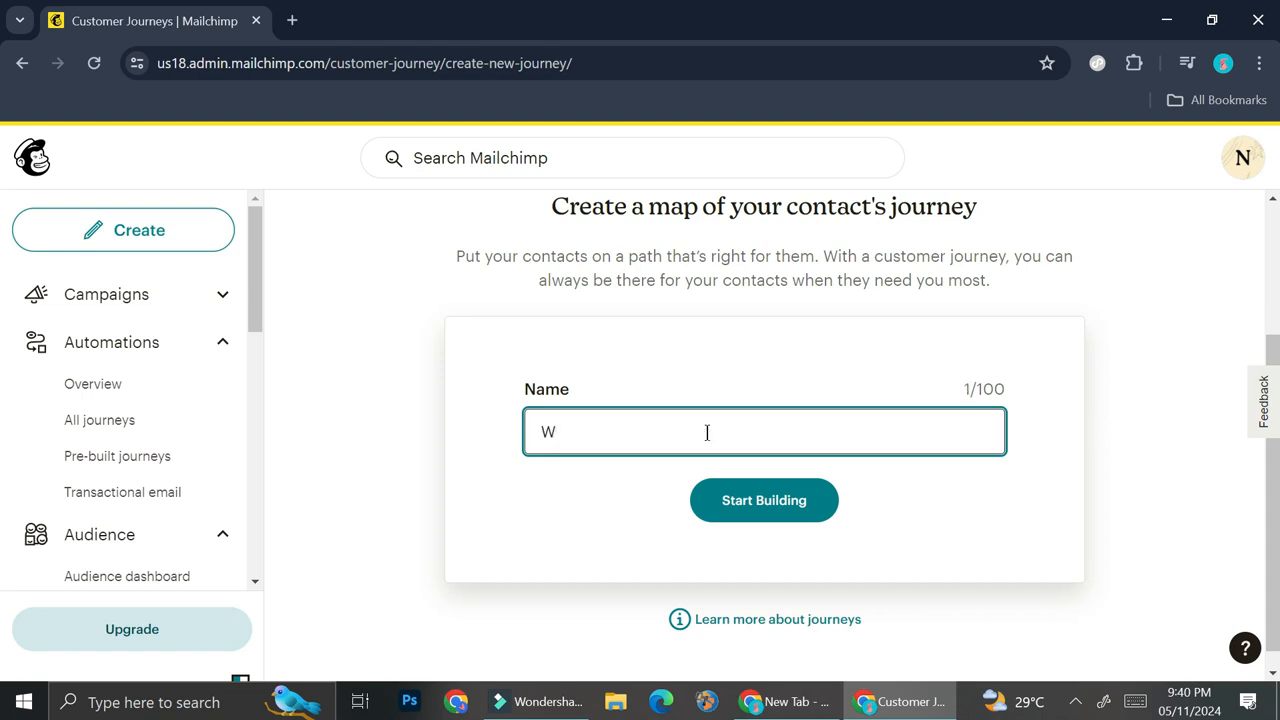
pyautogui.write('elcome to Eyes of ')
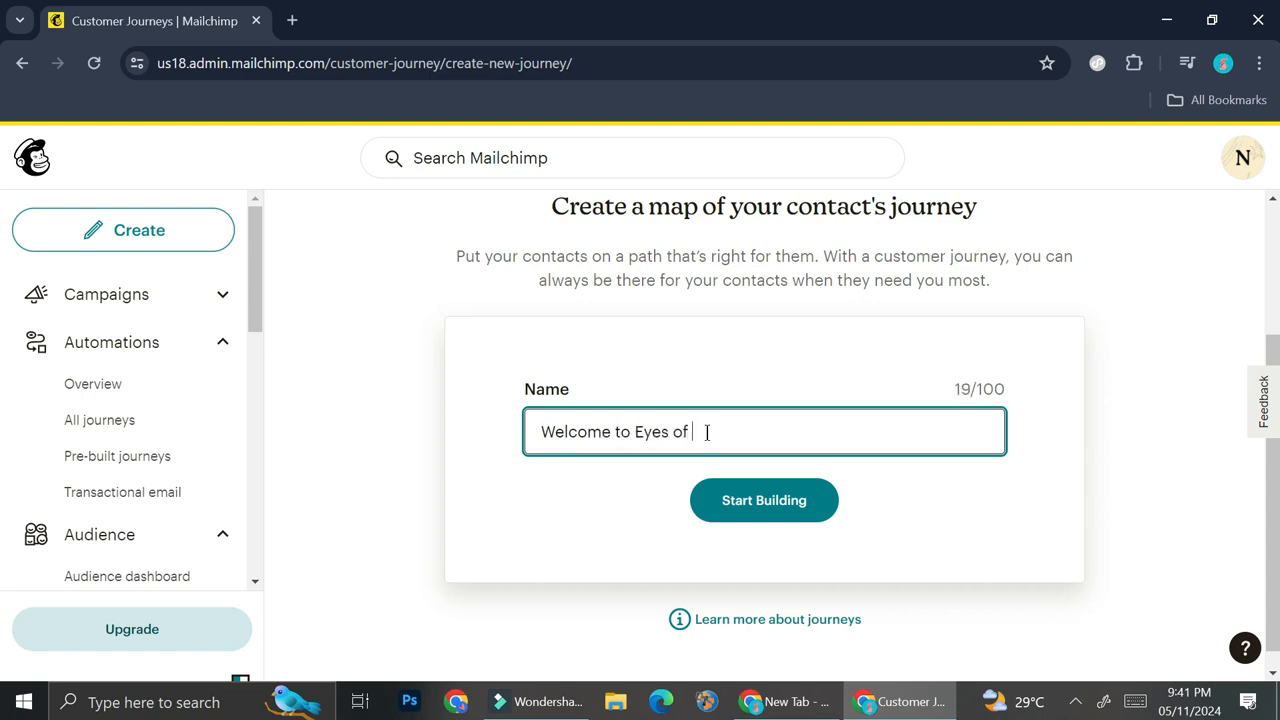
pyautogui.write('The Sun')
pyautogui.click(750, 506)
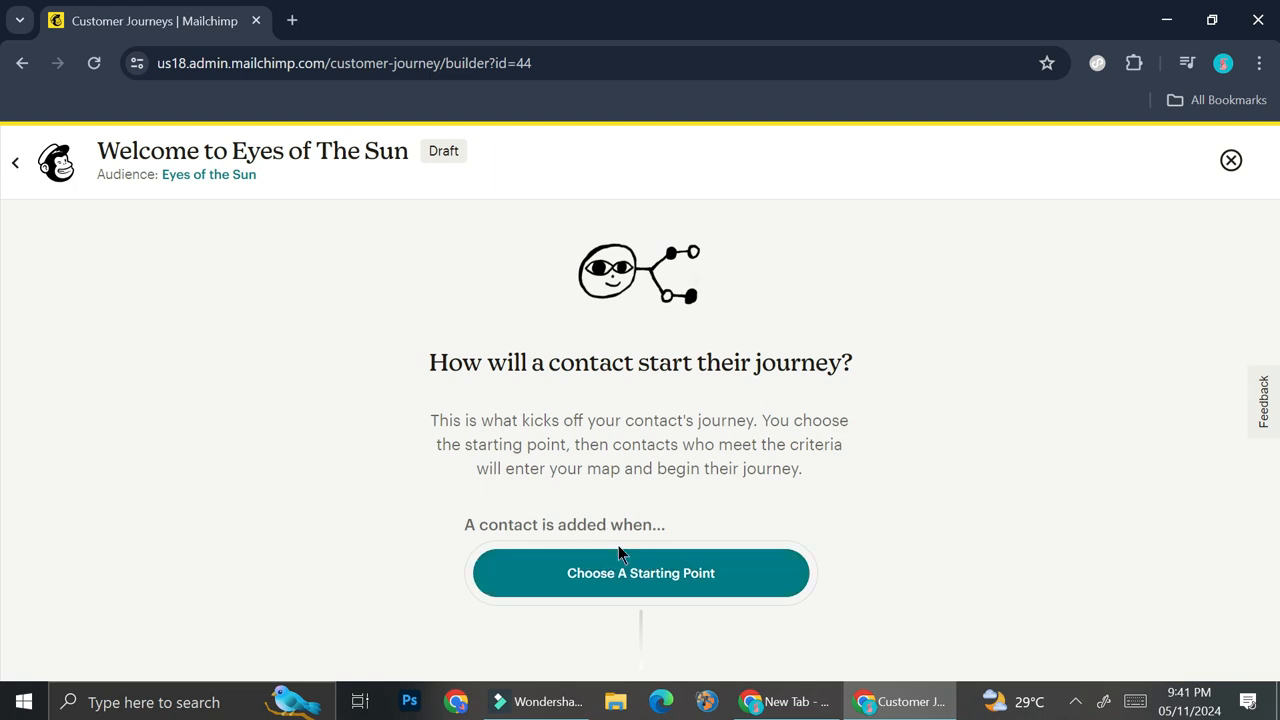
# Review the popular starting points, choose "Signs up for Email" and save it as the journey's starting point
pyautogui.click(646, 588)
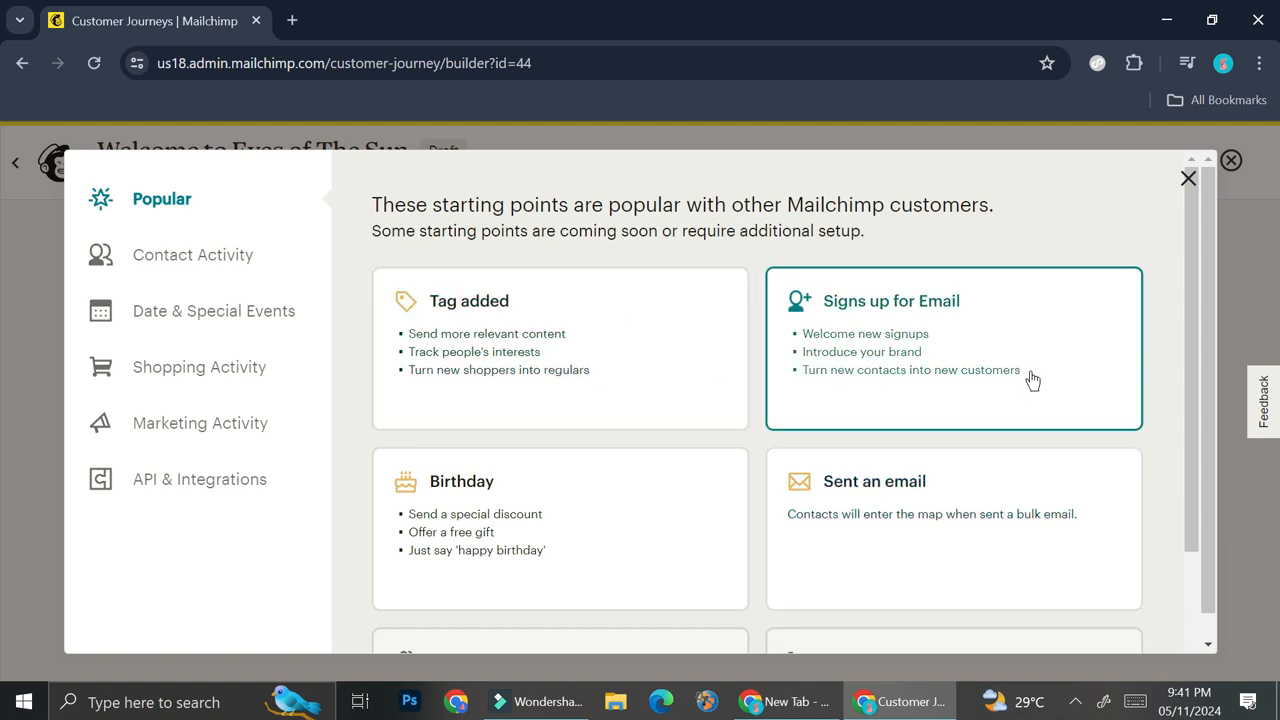
pyautogui.scroll(-1, 1017, 365)
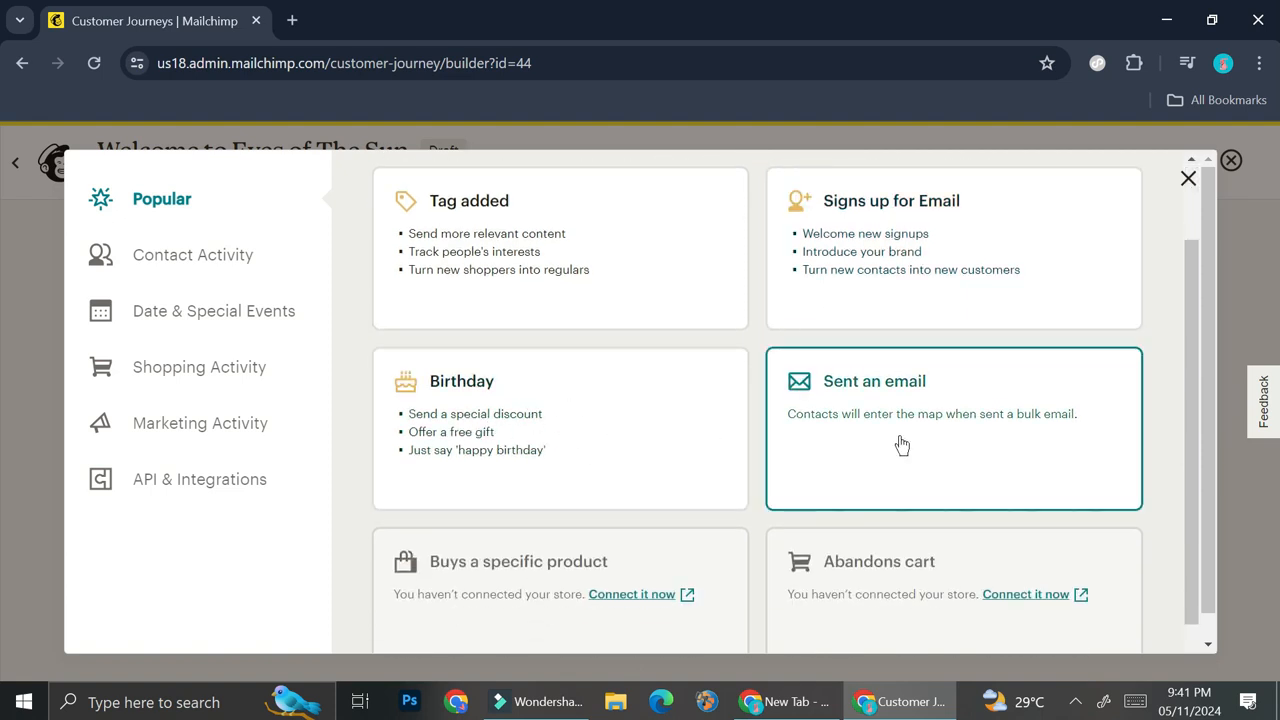
pyautogui.scroll(-1, 894, 443)
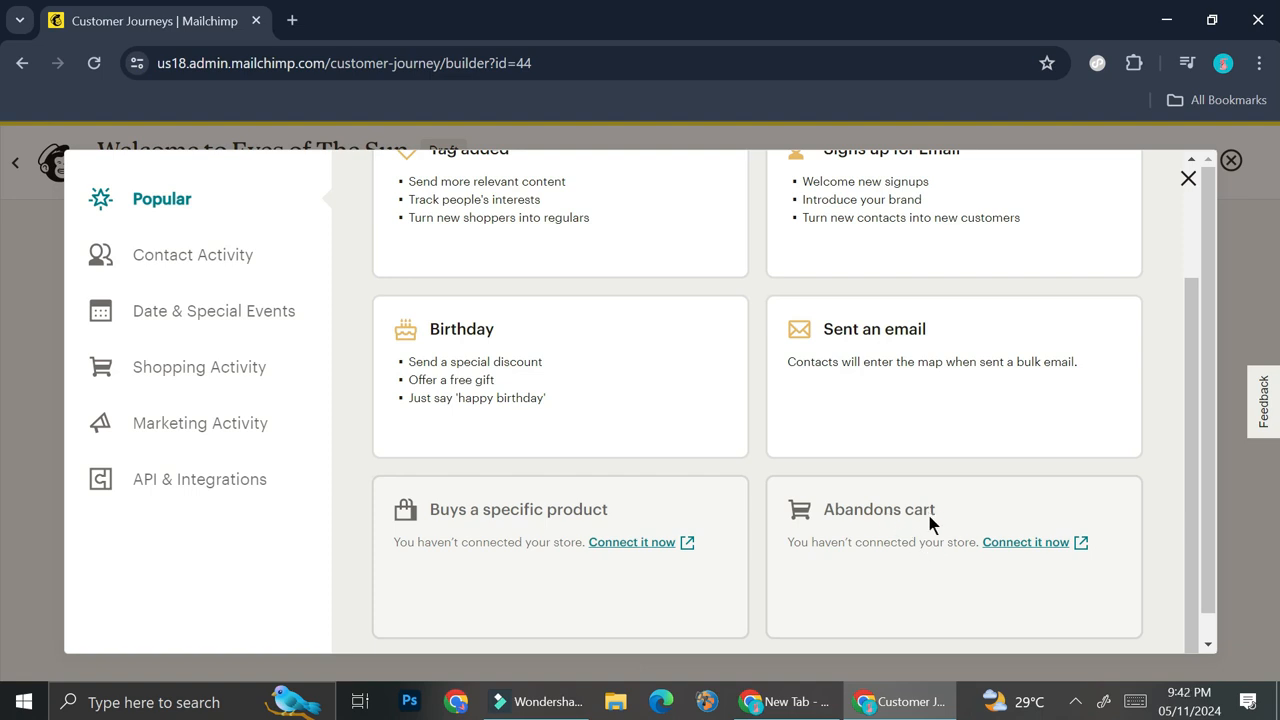
pyautogui.scroll(3, 928, 522)
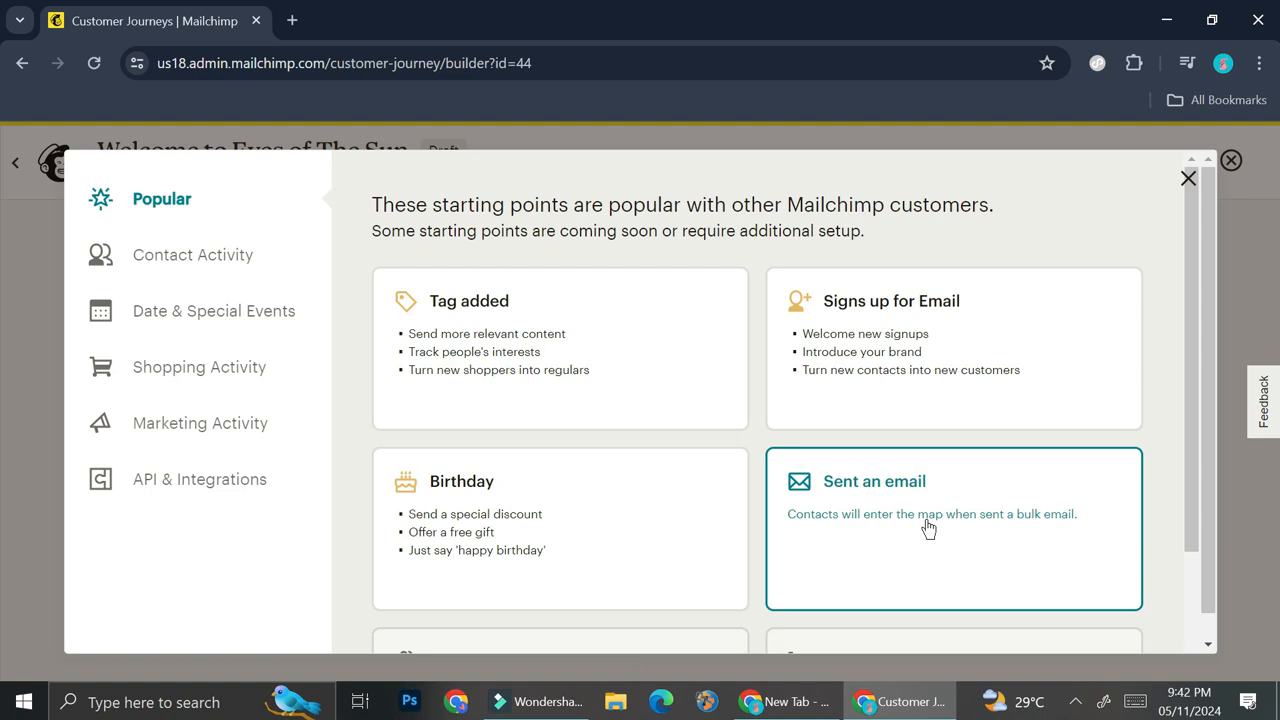
pyautogui.click(967, 345)
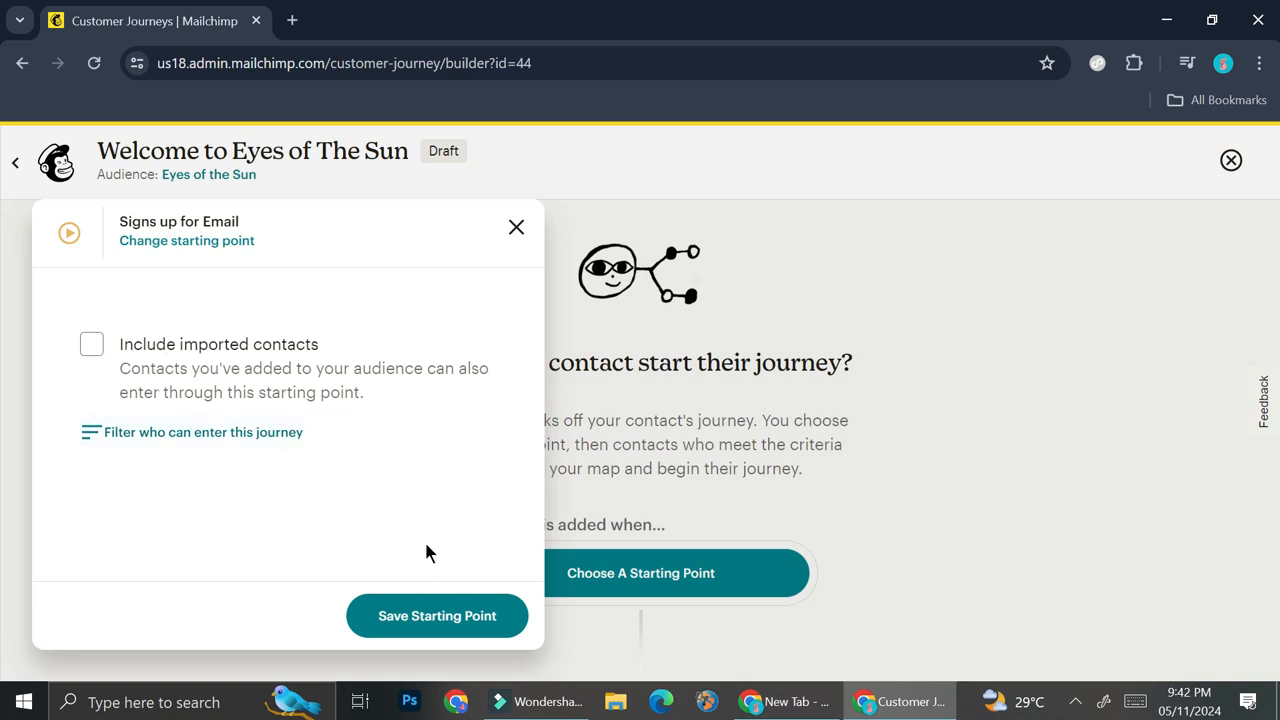
pyautogui.click(474, 627)
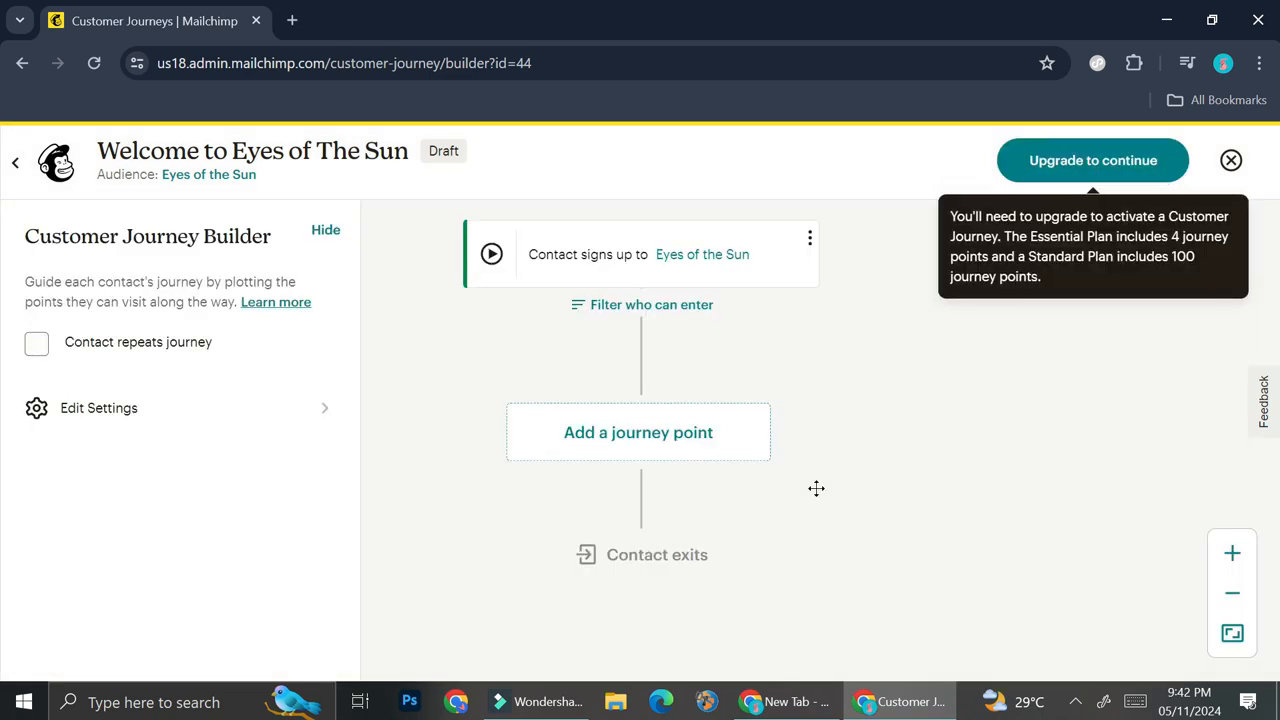
# Look at the edit options of the sign-up starting point and close them
pyautogui.click(810, 243)
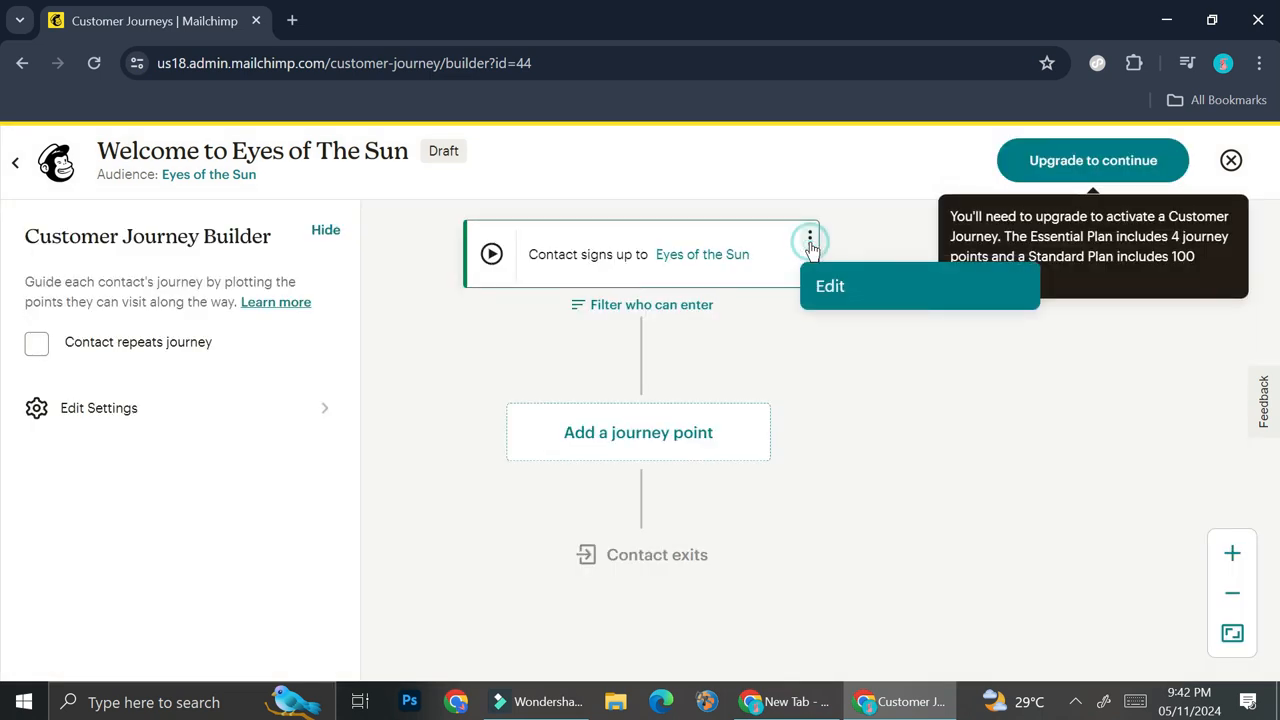
pyautogui.click(835, 302)
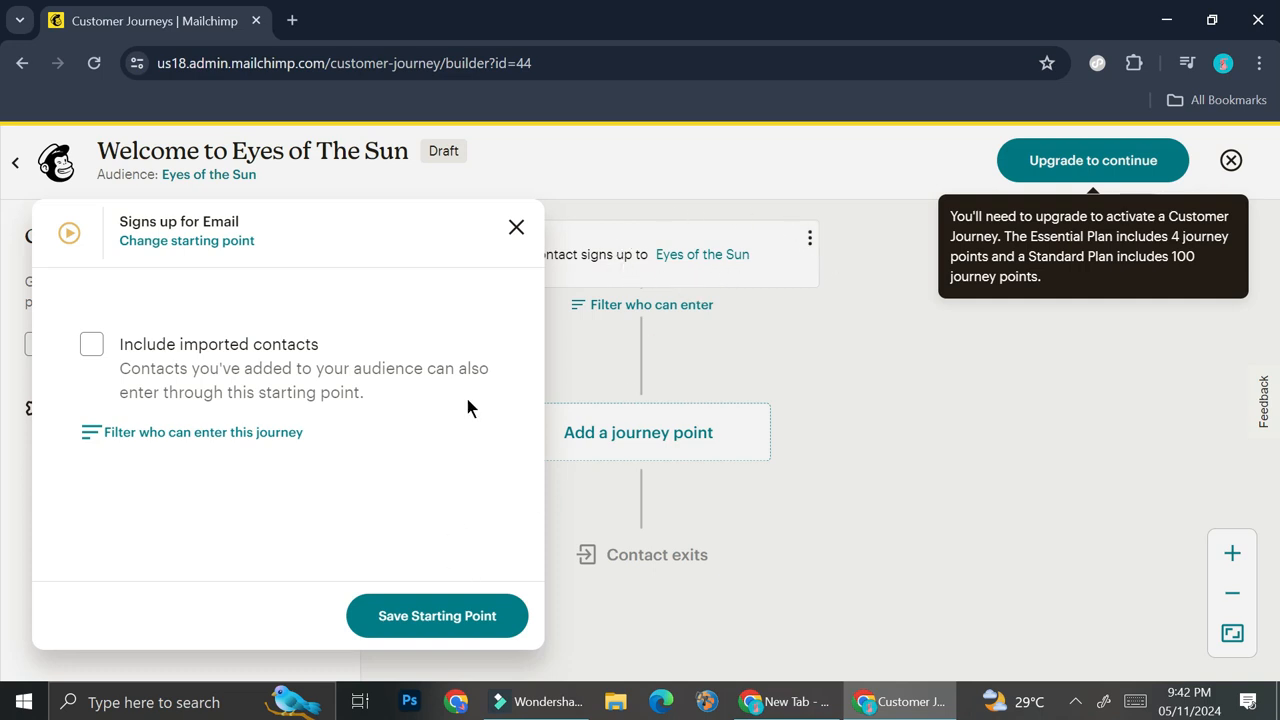
pyautogui.click(515, 229)
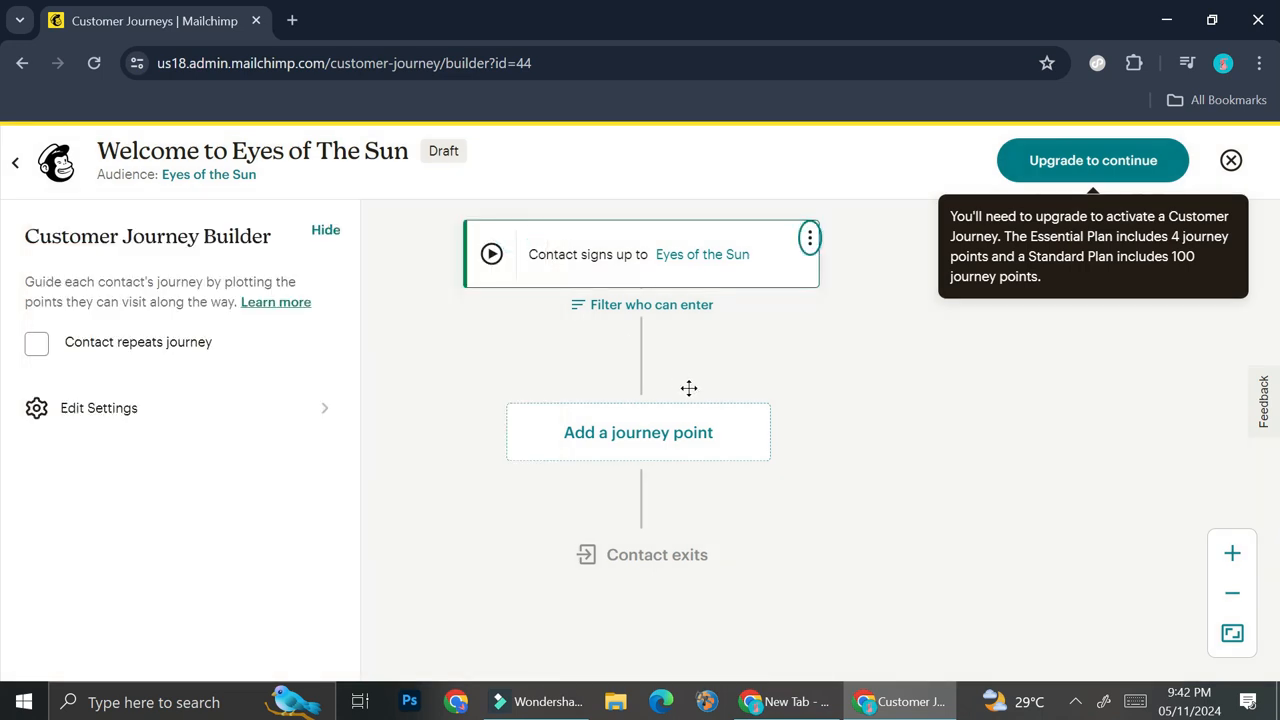
# Set the journey's marketing objective to "Share information" and review its tracking and contact management settings
pyautogui.click(320, 408)
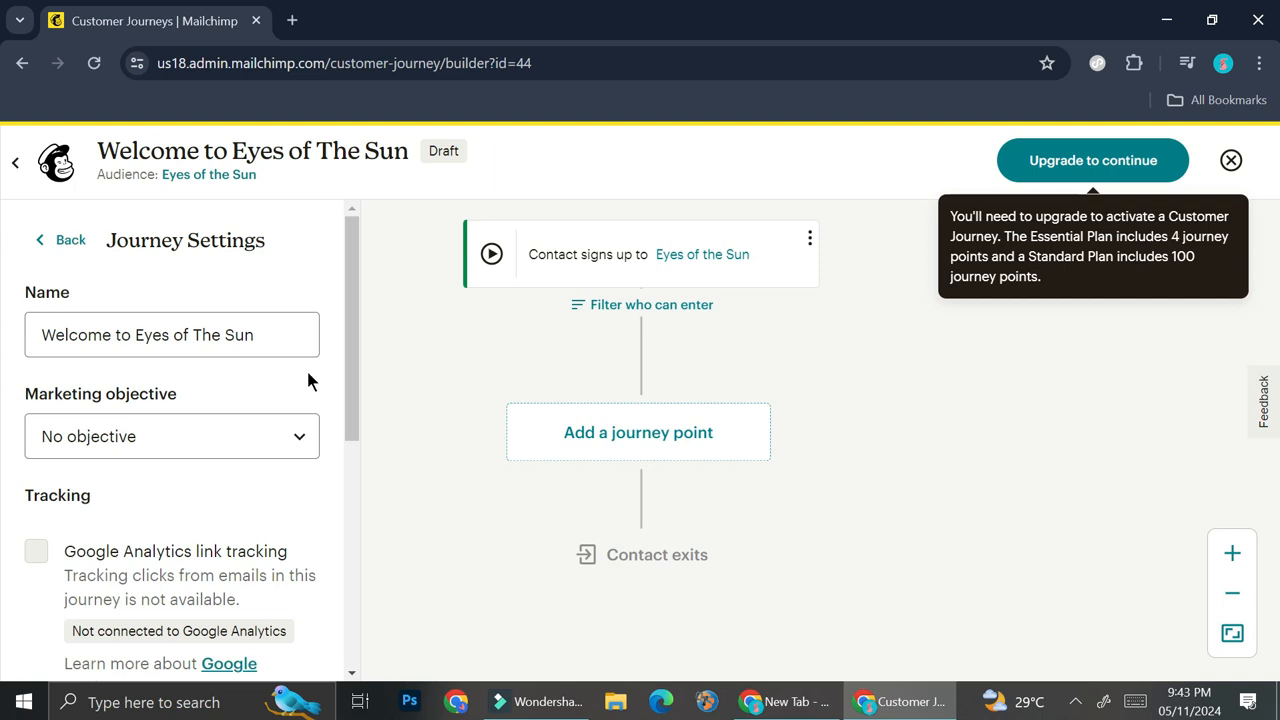
pyautogui.click(201, 428)
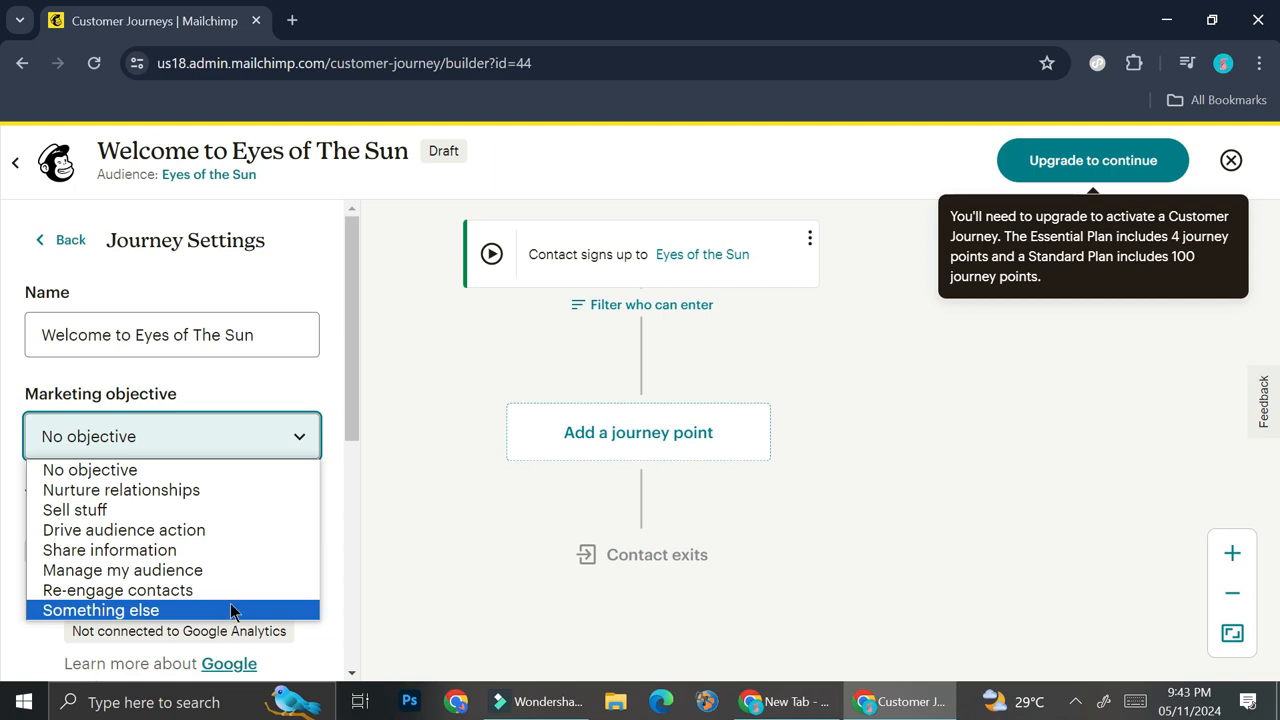
pyautogui.click(220, 552)
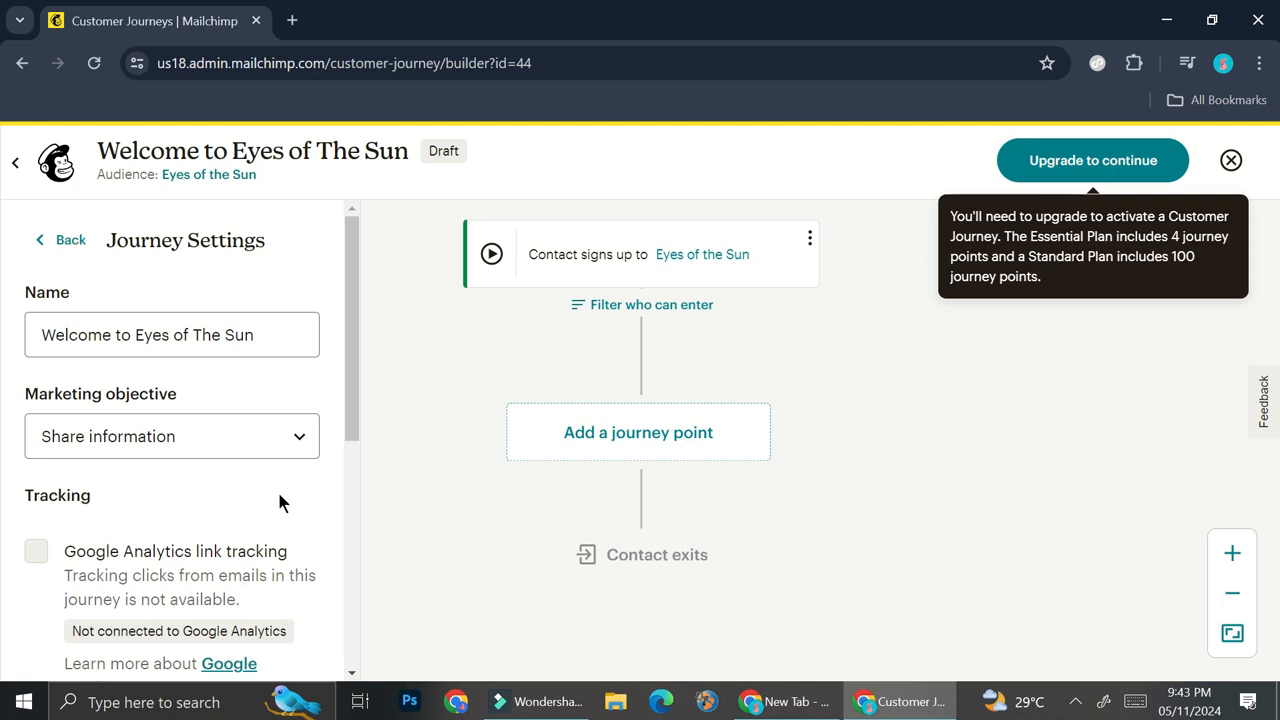
pyautogui.scroll(-2, 229, 480)
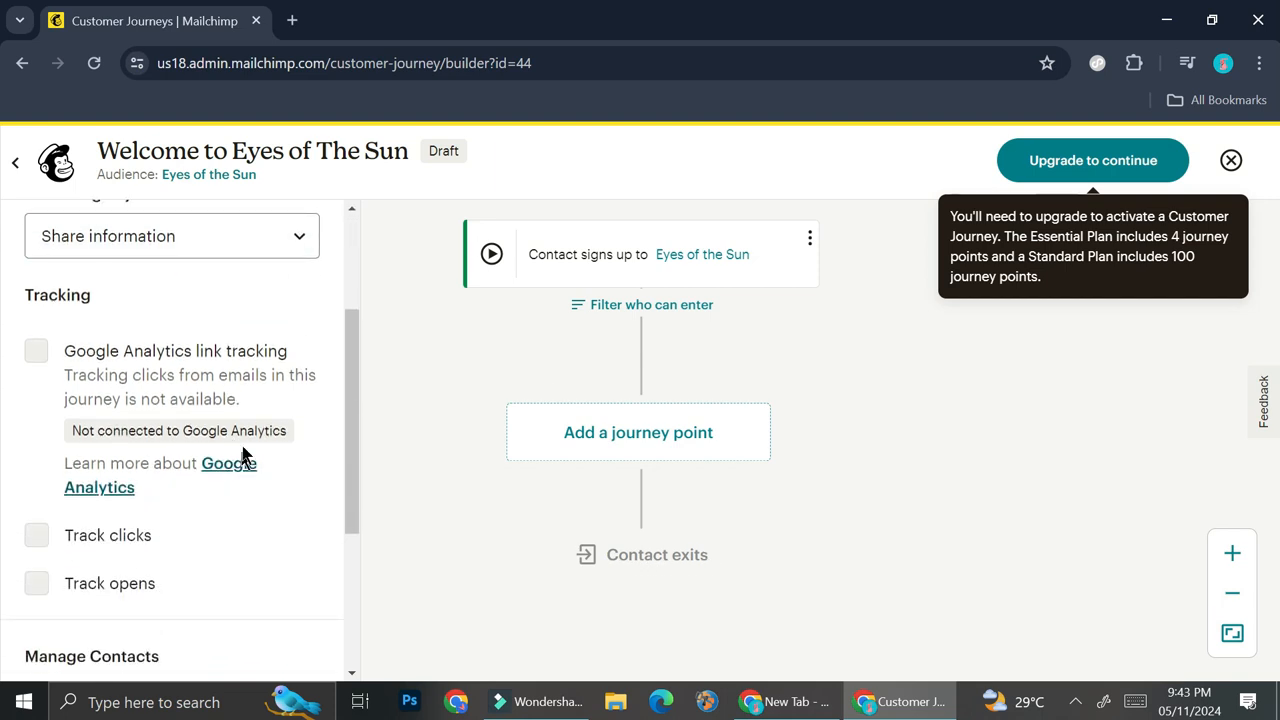
pyautogui.scroll(1, 250, 440)
pyautogui.scroll(-1, 254, 429)
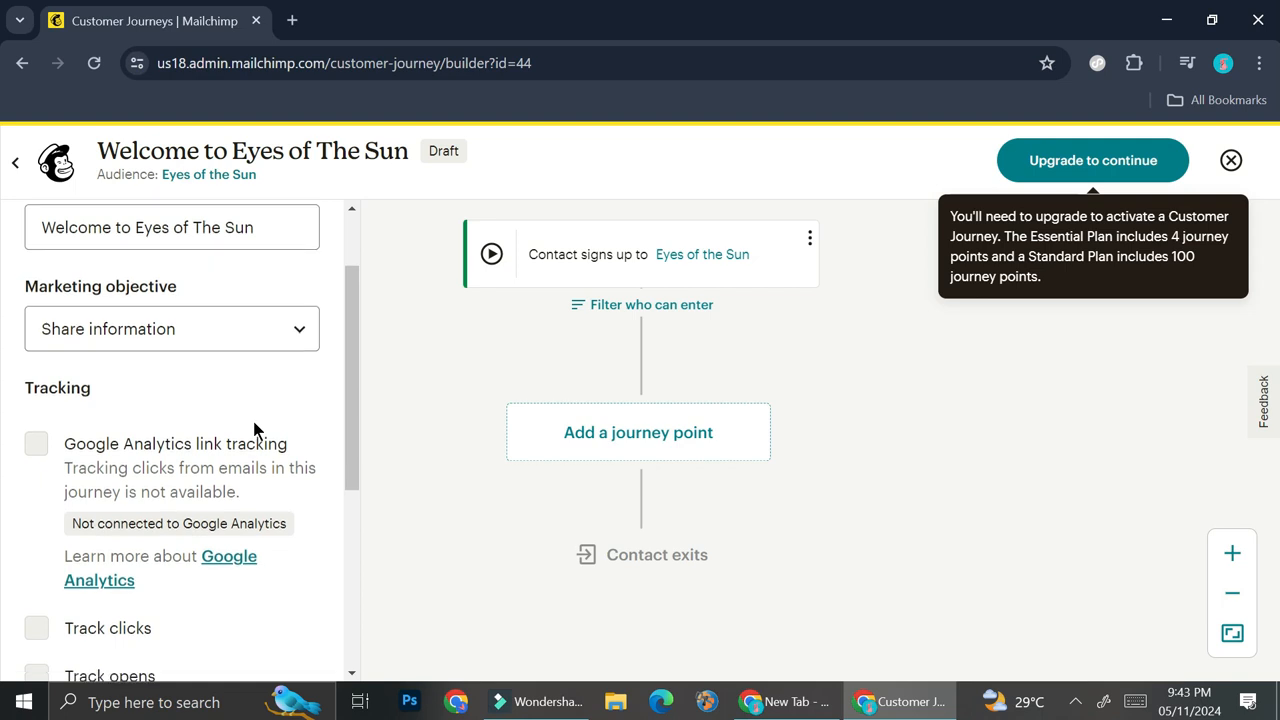
pyautogui.scroll(-3, 262, 415)
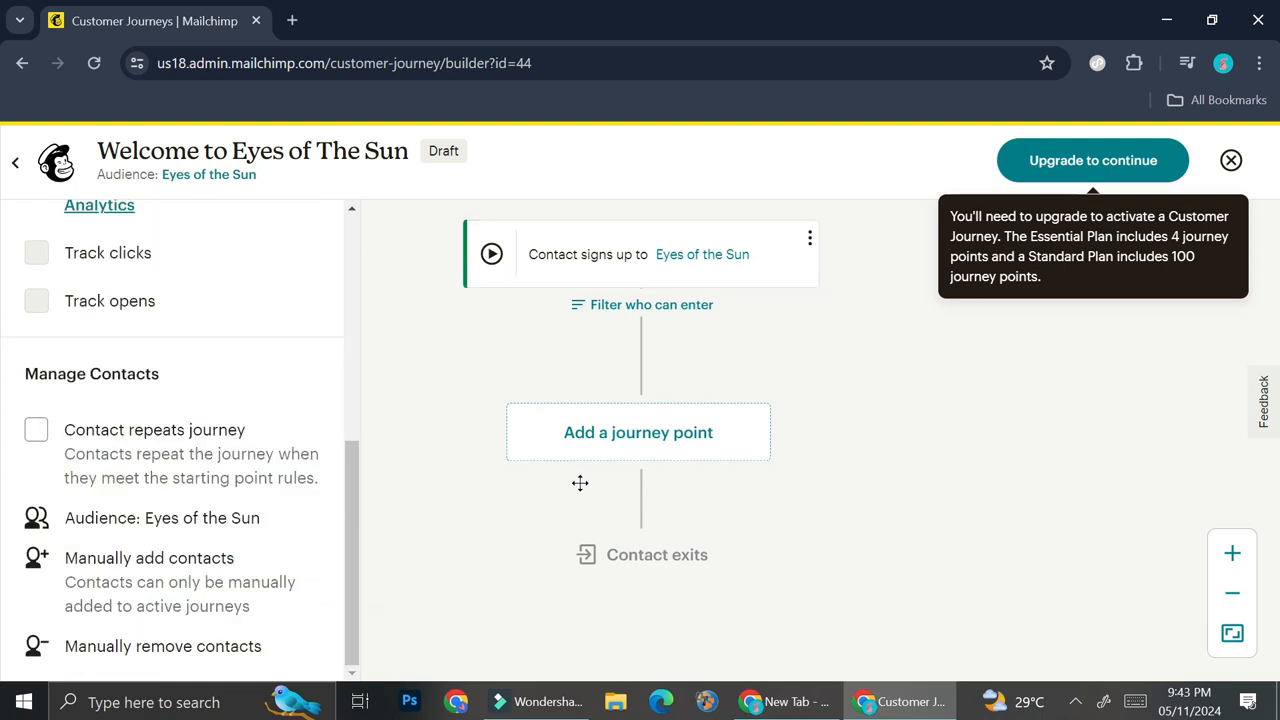
# Review the available journey point rules and actions and add a "Send email" action after the sign-up starting point
pyautogui.click(669, 446)
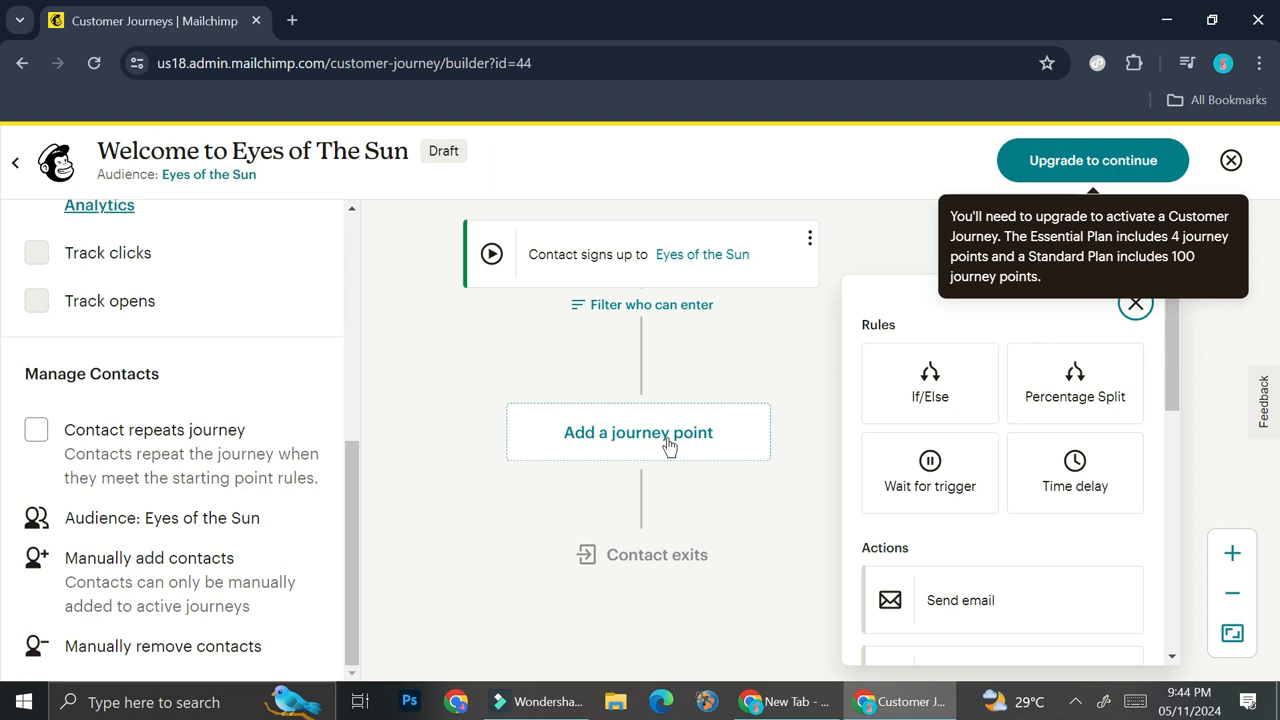
pyautogui.scroll(-1, 920, 465)
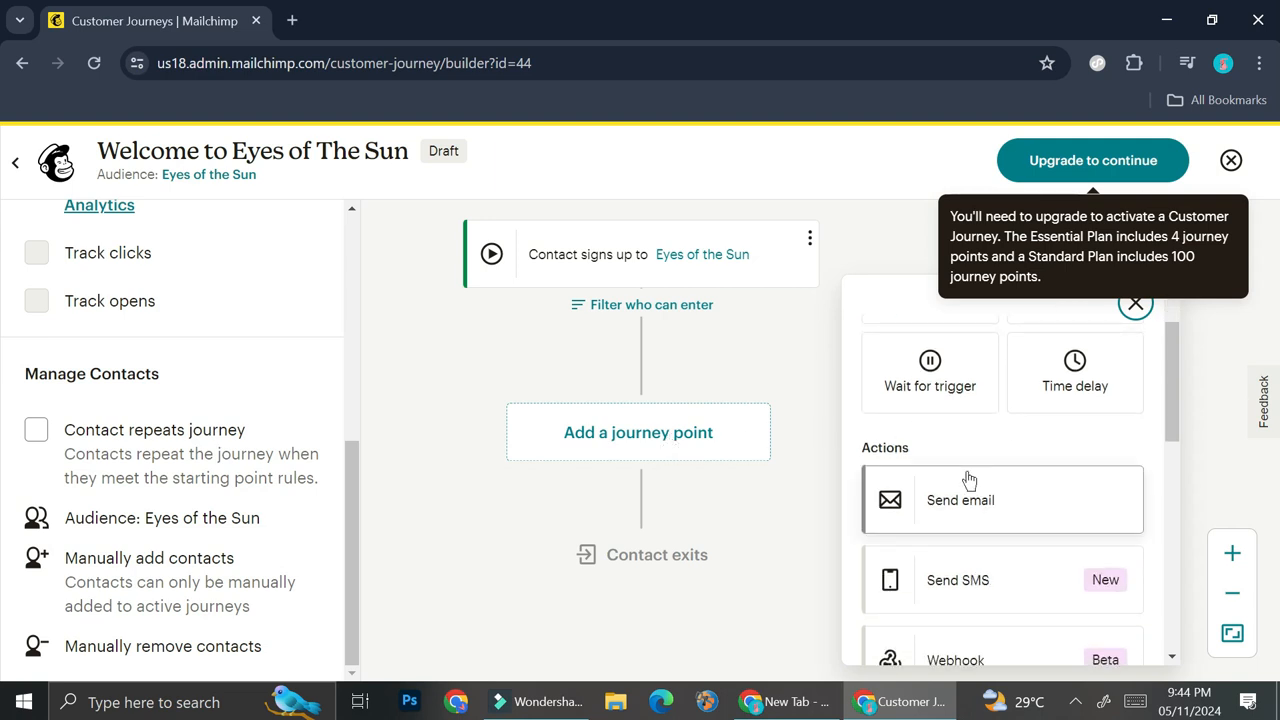
pyautogui.scroll(-2, 971, 468)
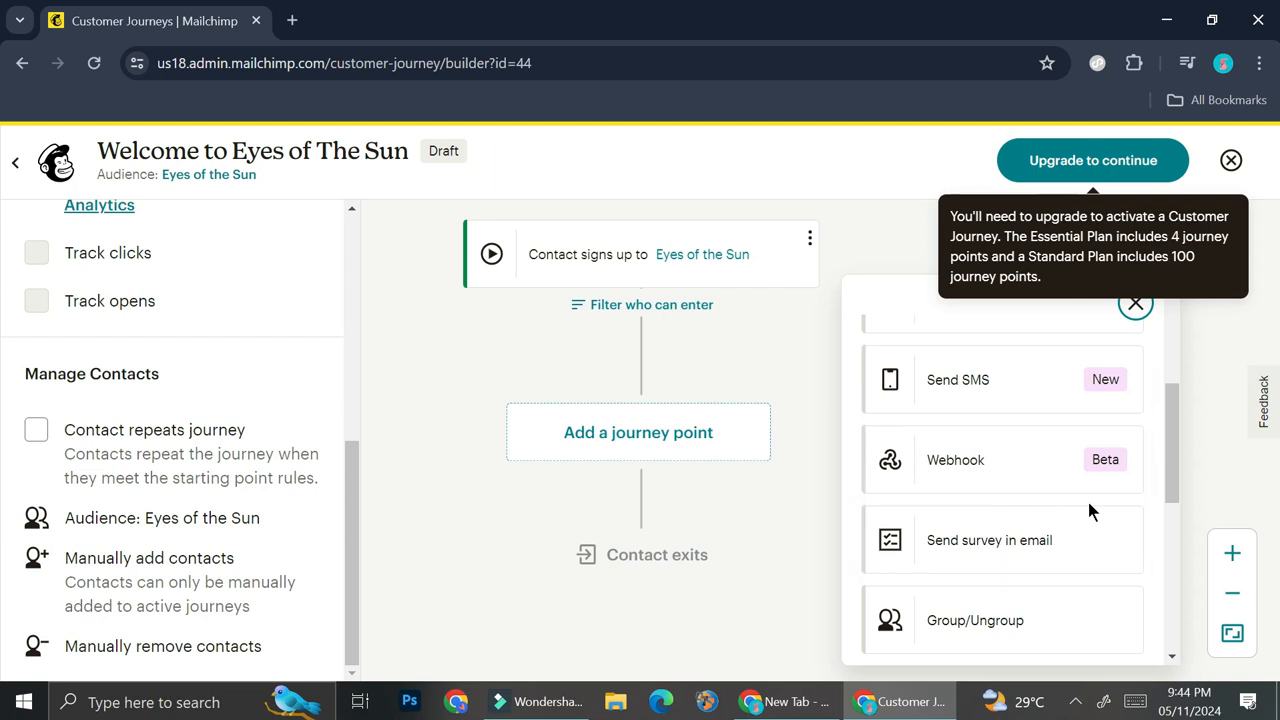
pyautogui.scroll(-1, 986, 558)
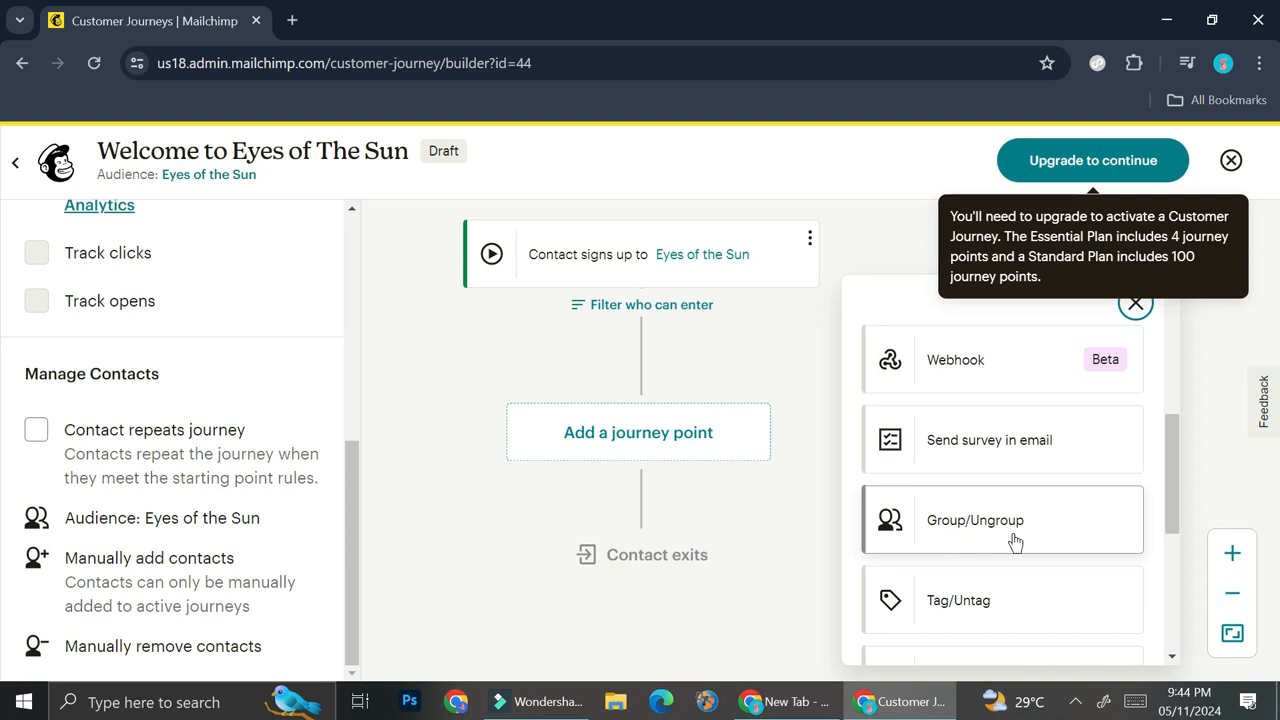
pyautogui.scroll(-2, 1020, 495)
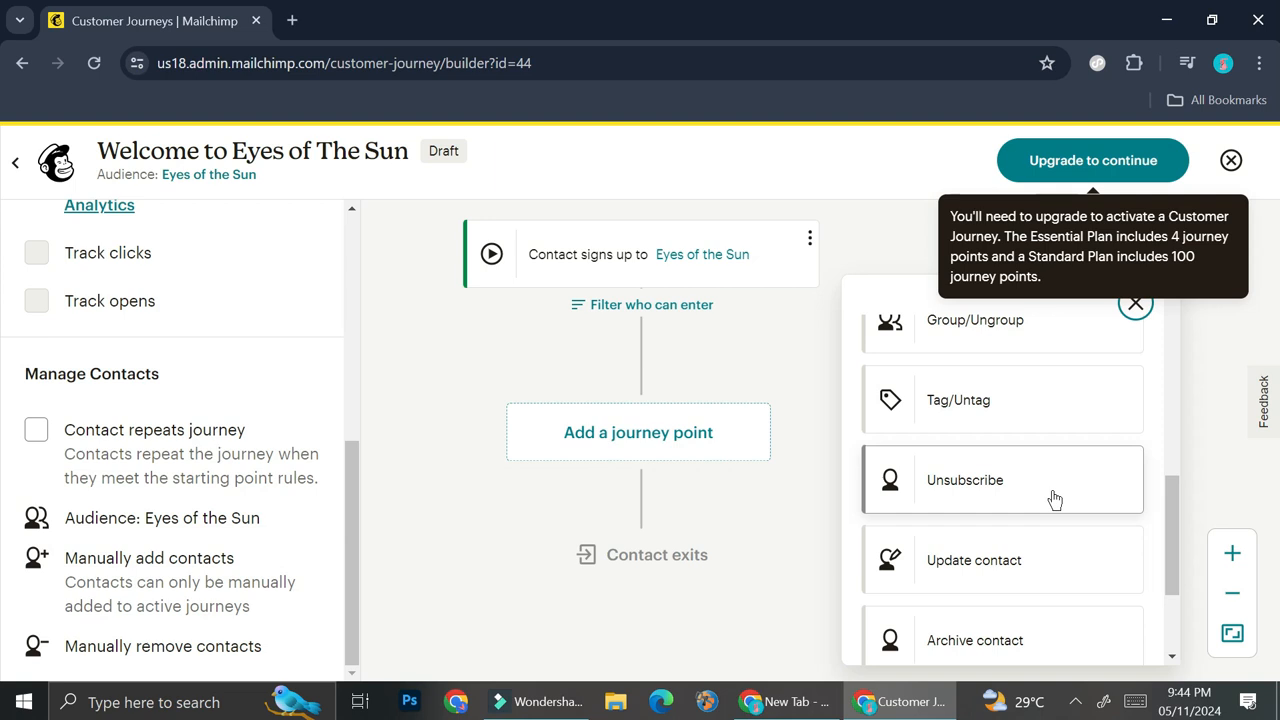
pyautogui.scroll(-1, 1054, 495)
pyautogui.scroll(-1, 1052, 489)
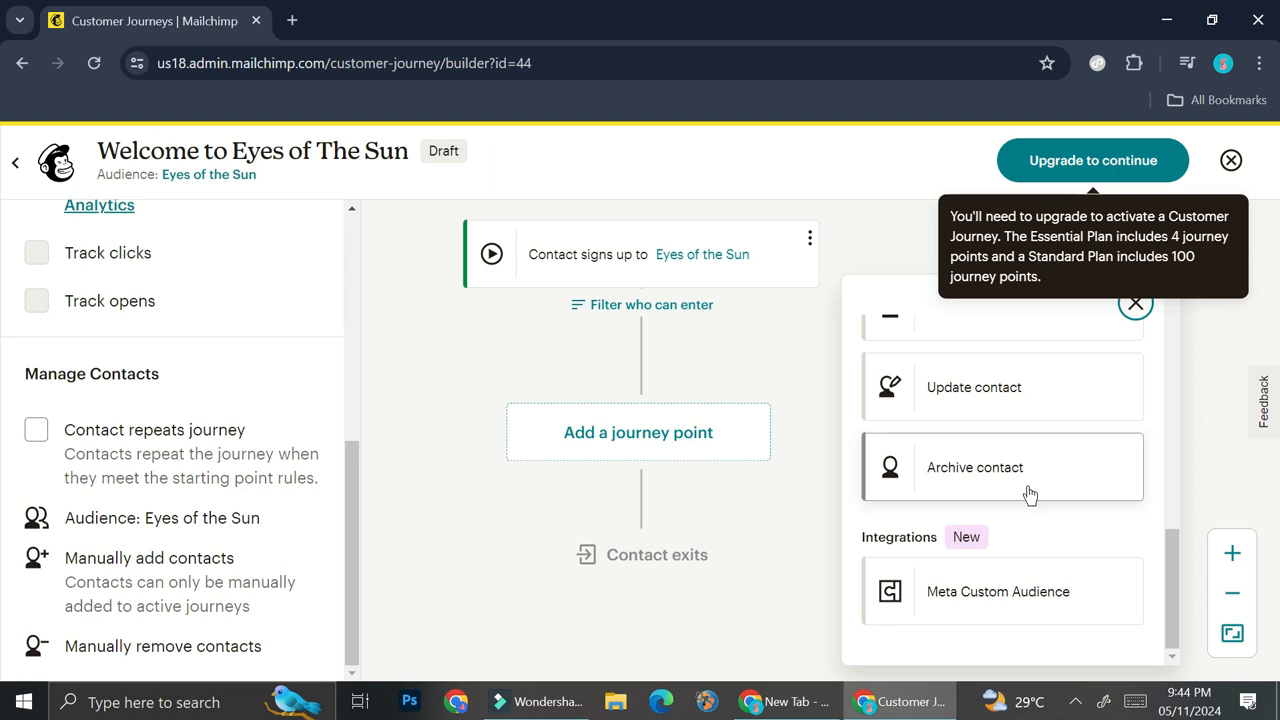
pyautogui.scroll(6, 1030, 495)
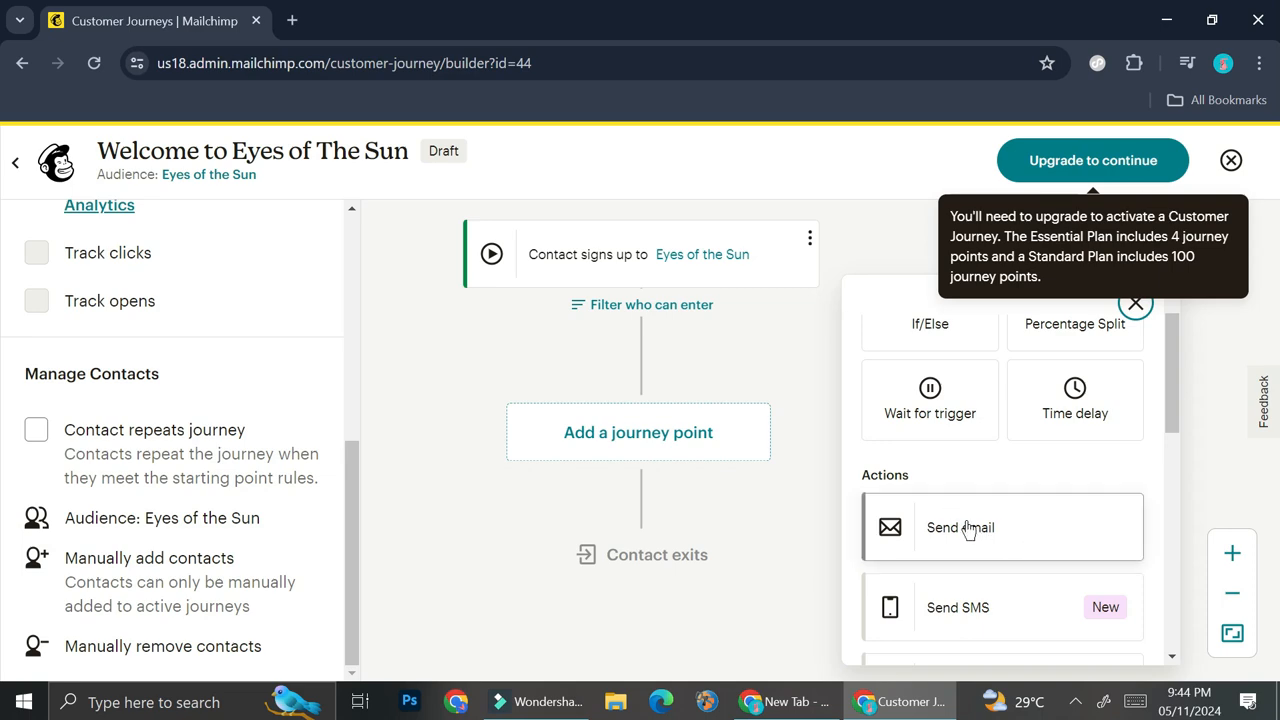
pyautogui.click(968, 528)
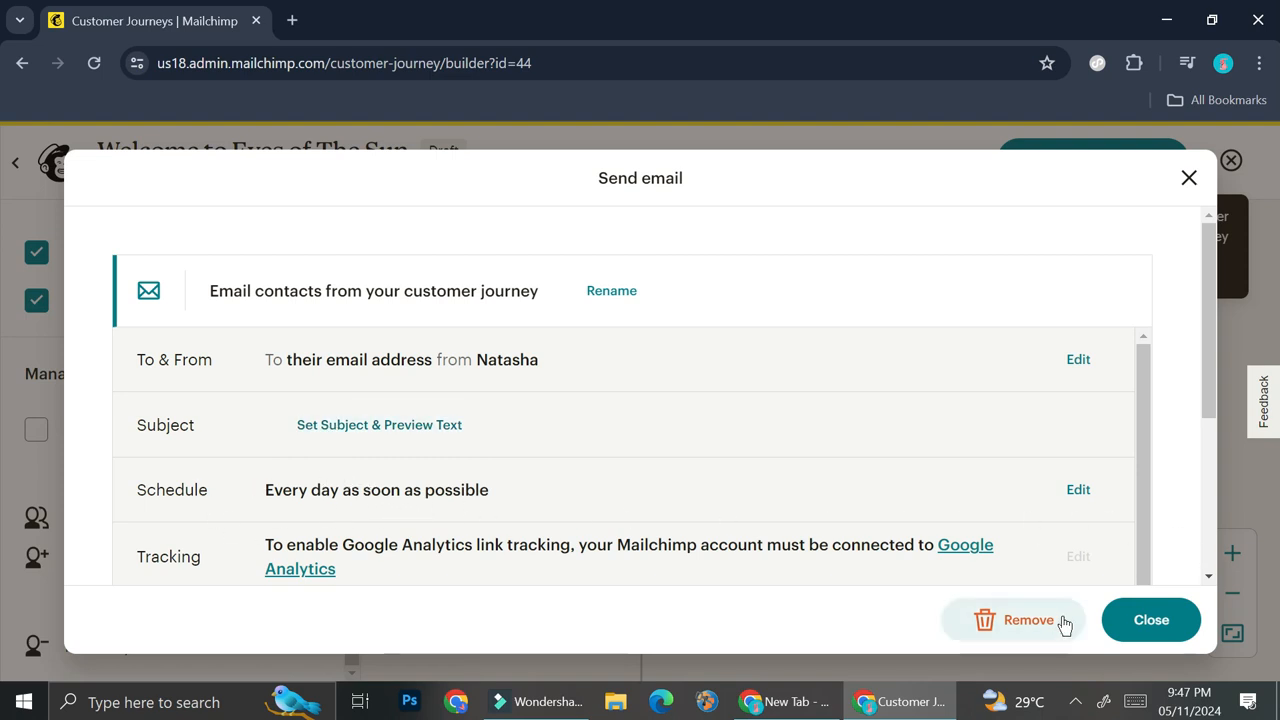
# Look through the email's schedule, tracking and template options and close its settings
pyautogui.click(1068, 494)
pyautogui.scroll(-5, 486, 511)
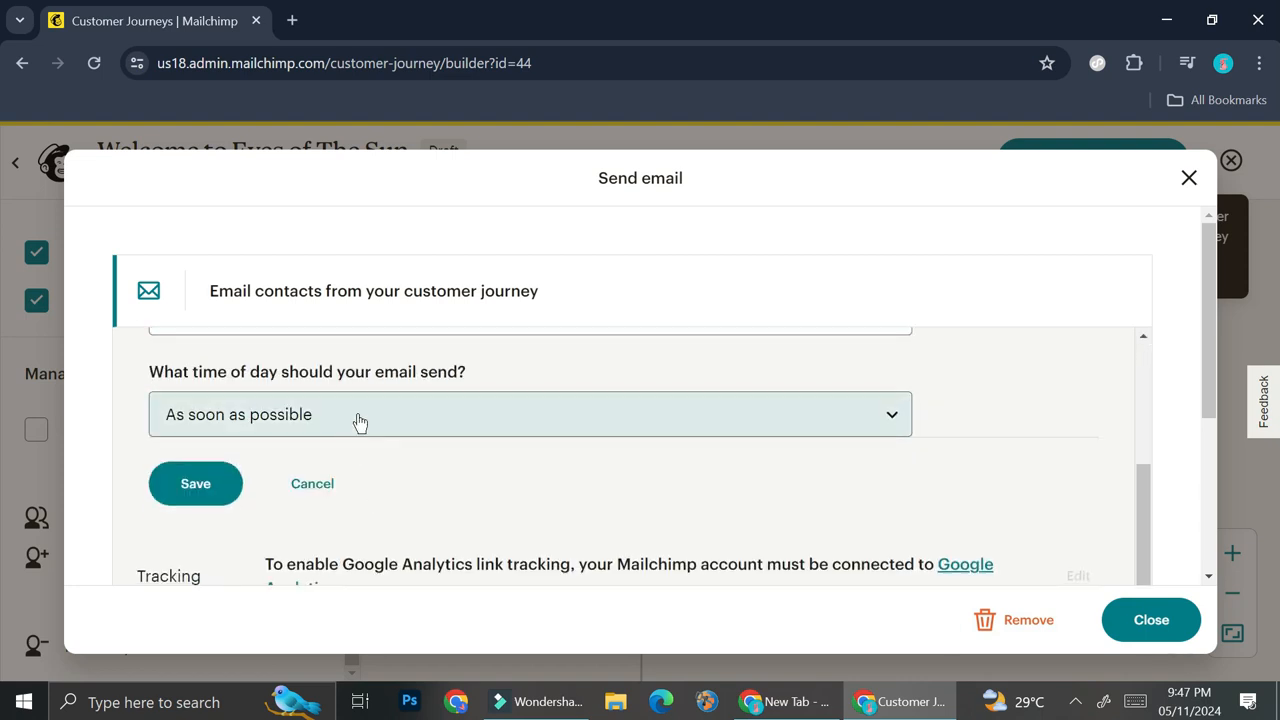
pyautogui.scroll(1, 350, 438)
pyautogui.scroll(-3, 535, 505)
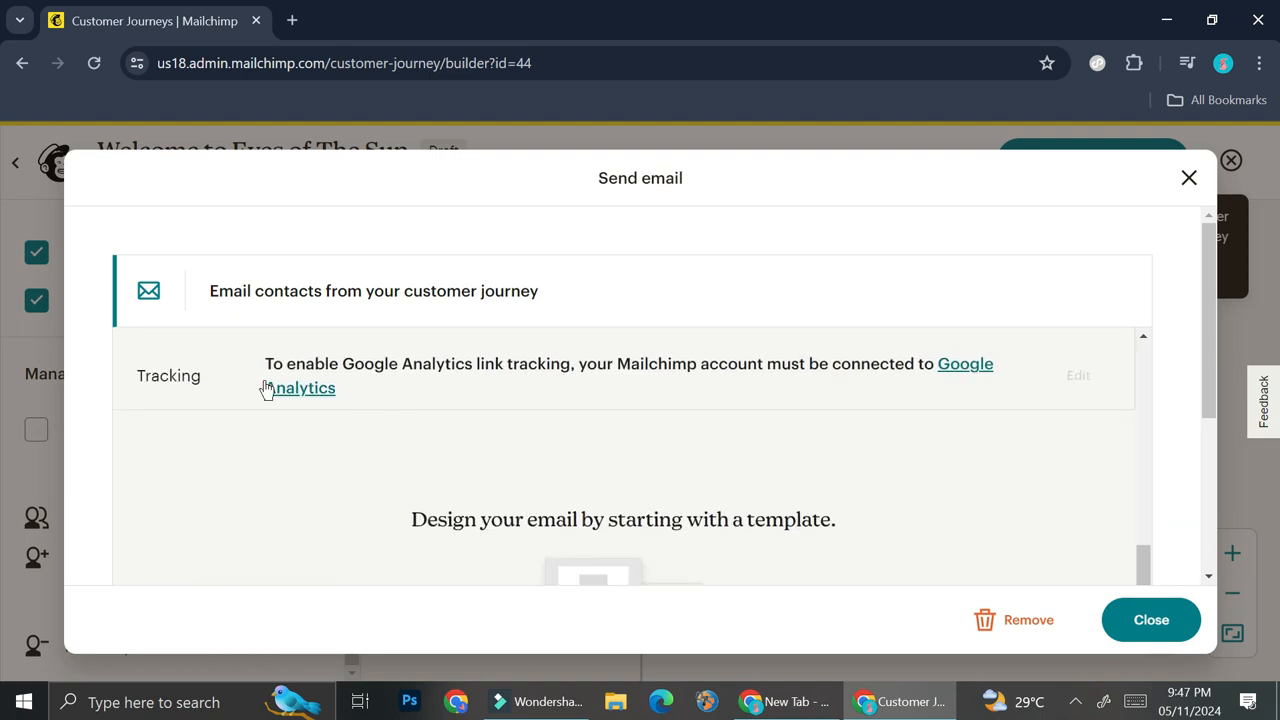
pyautogui.scroll(-2, 760, 465)
pyautogui.scroll(-2, 812, 468)
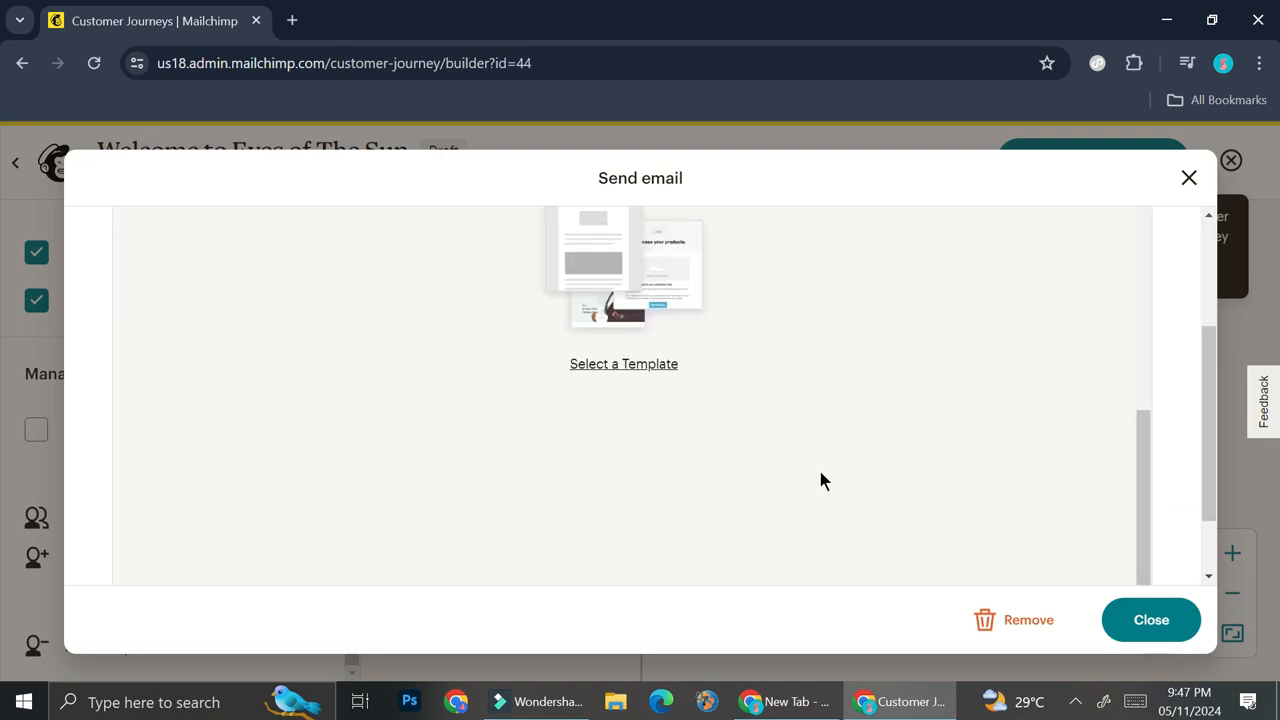
pyautogui.scroll(-1, 1008, 534)
pyautogui.click(1146, 619)
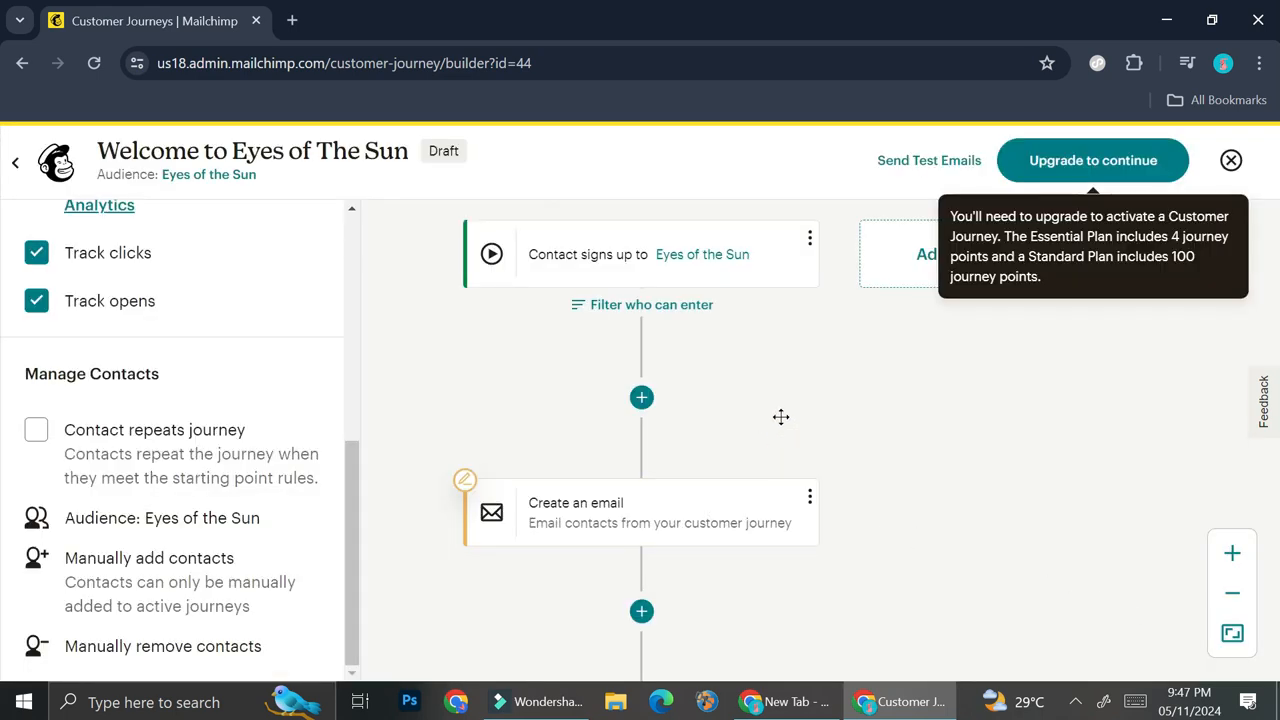
# Add a "Time delay" journey point after the first email, set it to 1 day and save it
pyautogui.scroll(-2, 781, 417)
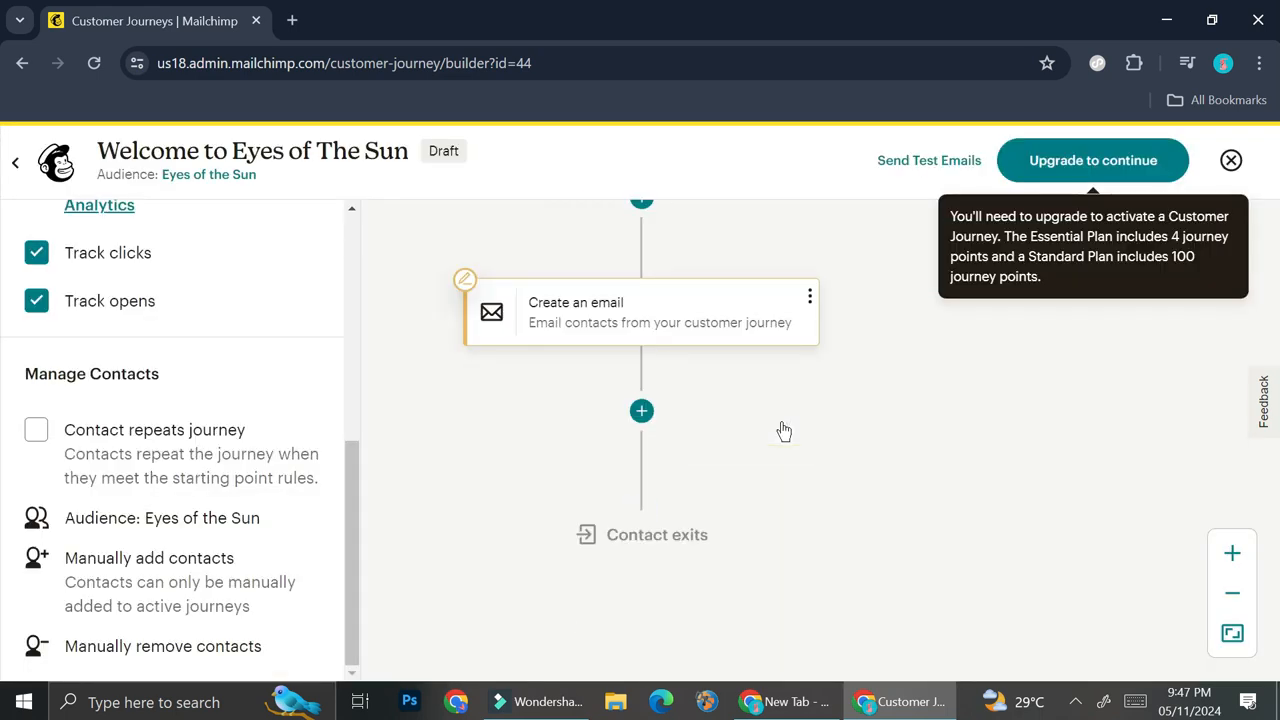
pyautogui.scroll(2, 784, 431)
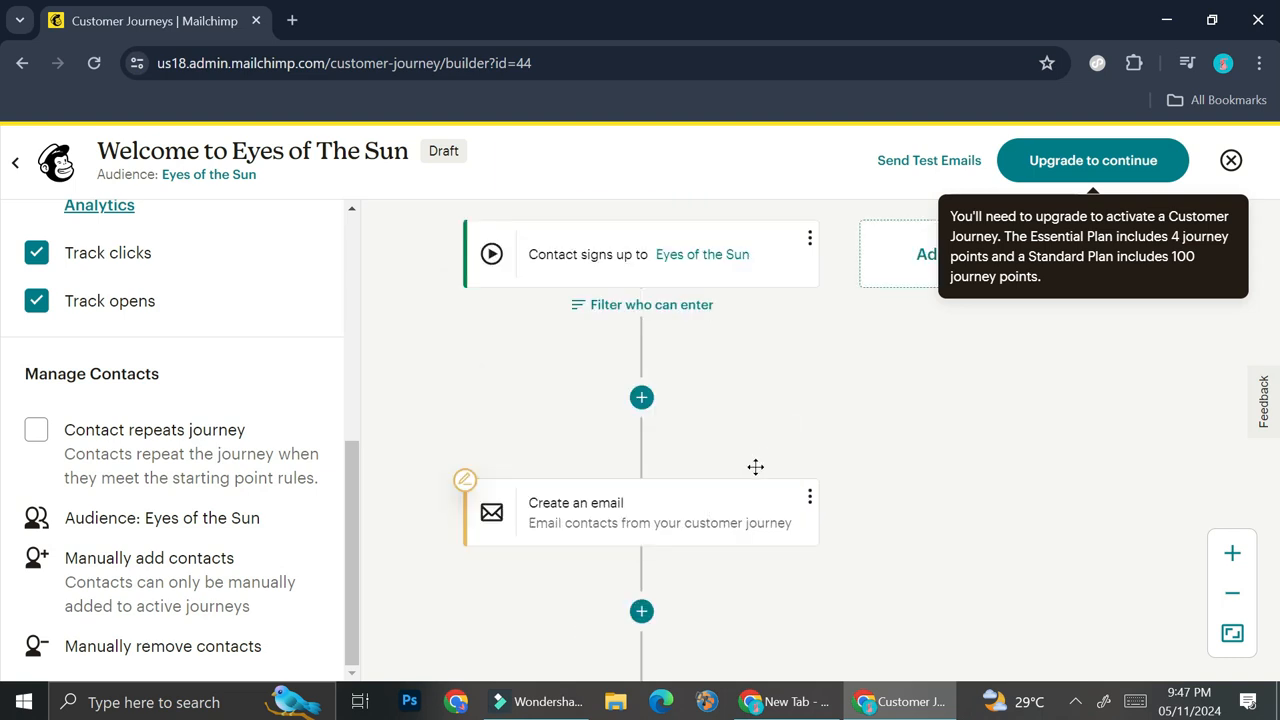
pyautogui.scroll(-1, 752, 472)
pyautogui.moveTo(663, 538)
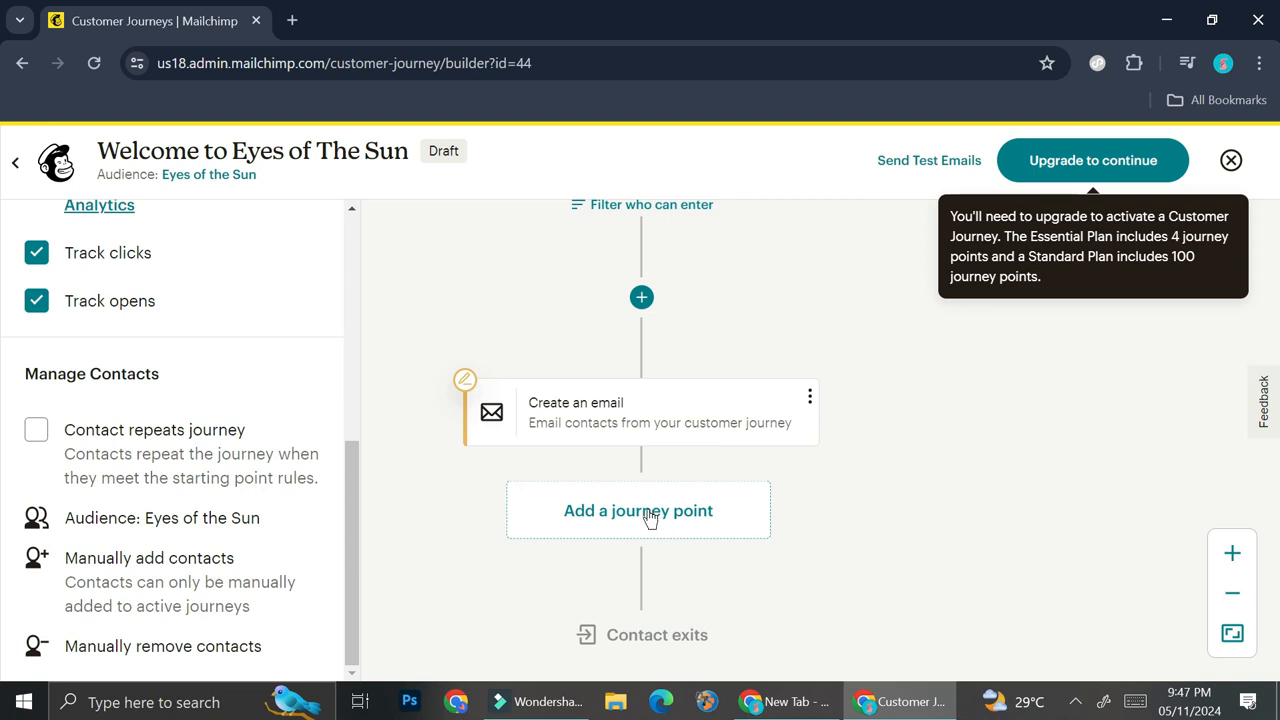
pyautogui.click(650, 514)
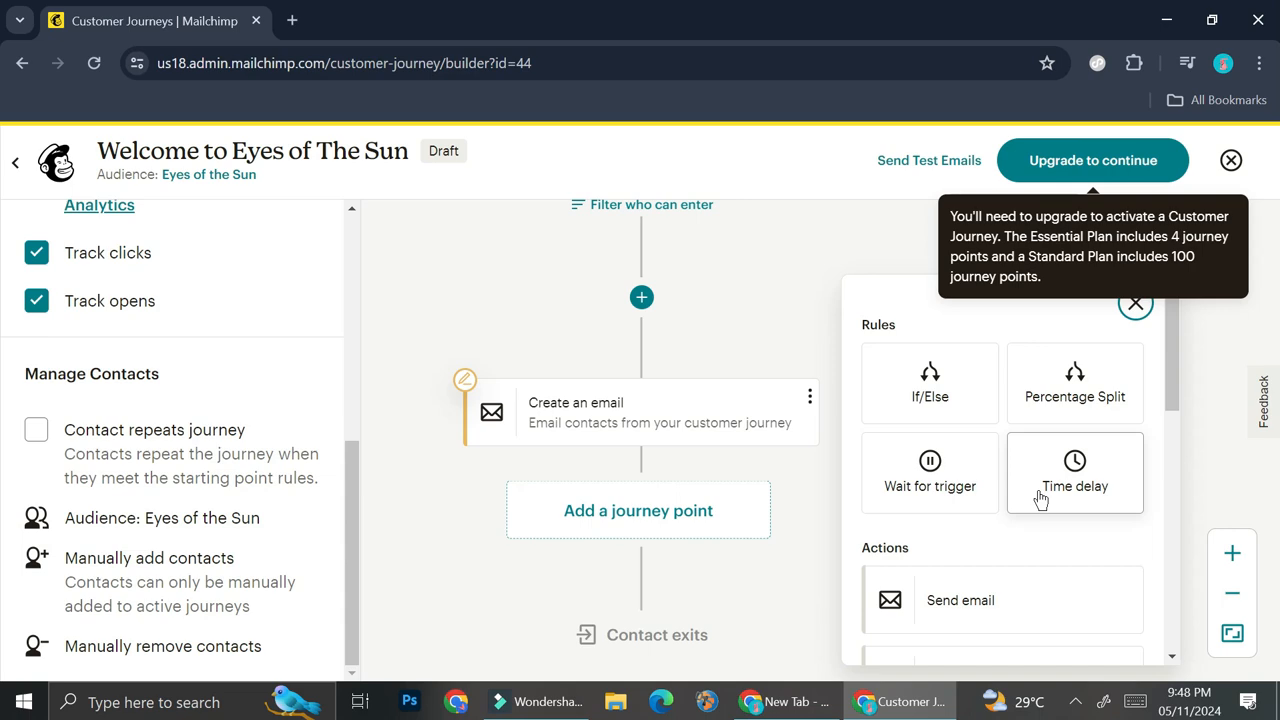
pyautogui.click(1040, 500)
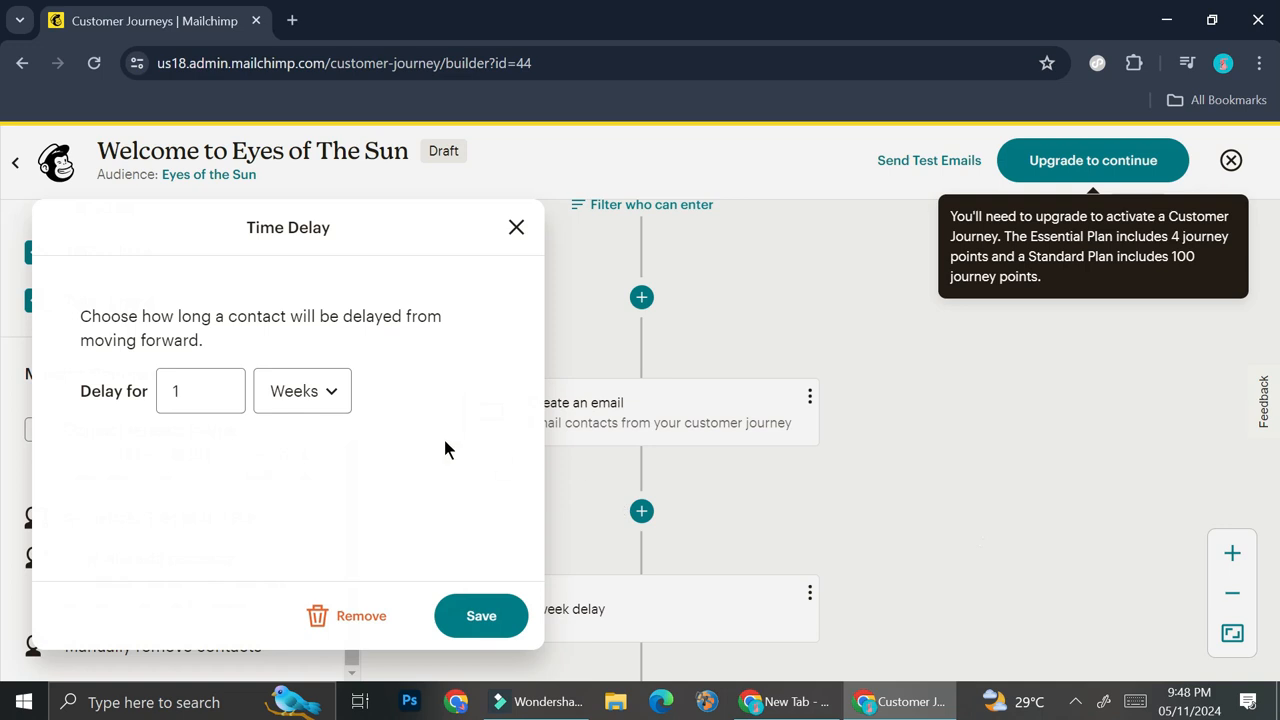
pyautogui.click(175, 393)
pyautogui.click(295, 391)
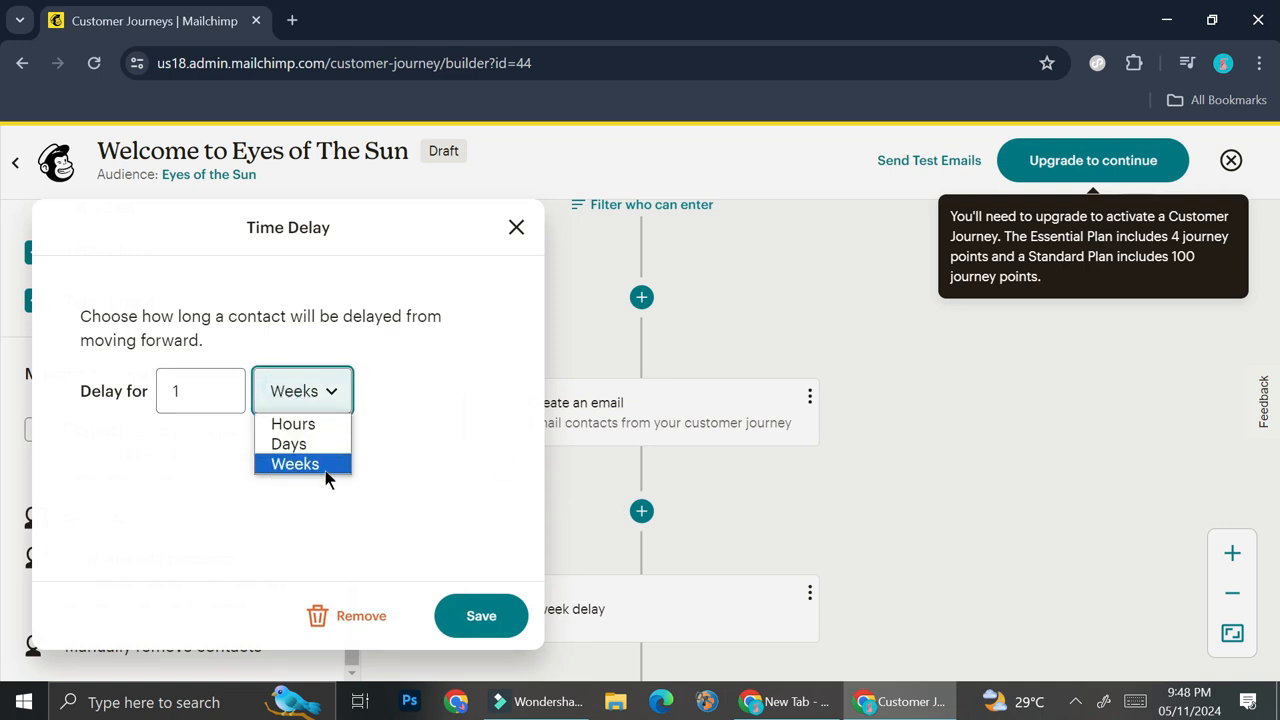
pyautogui.click(324, 444)
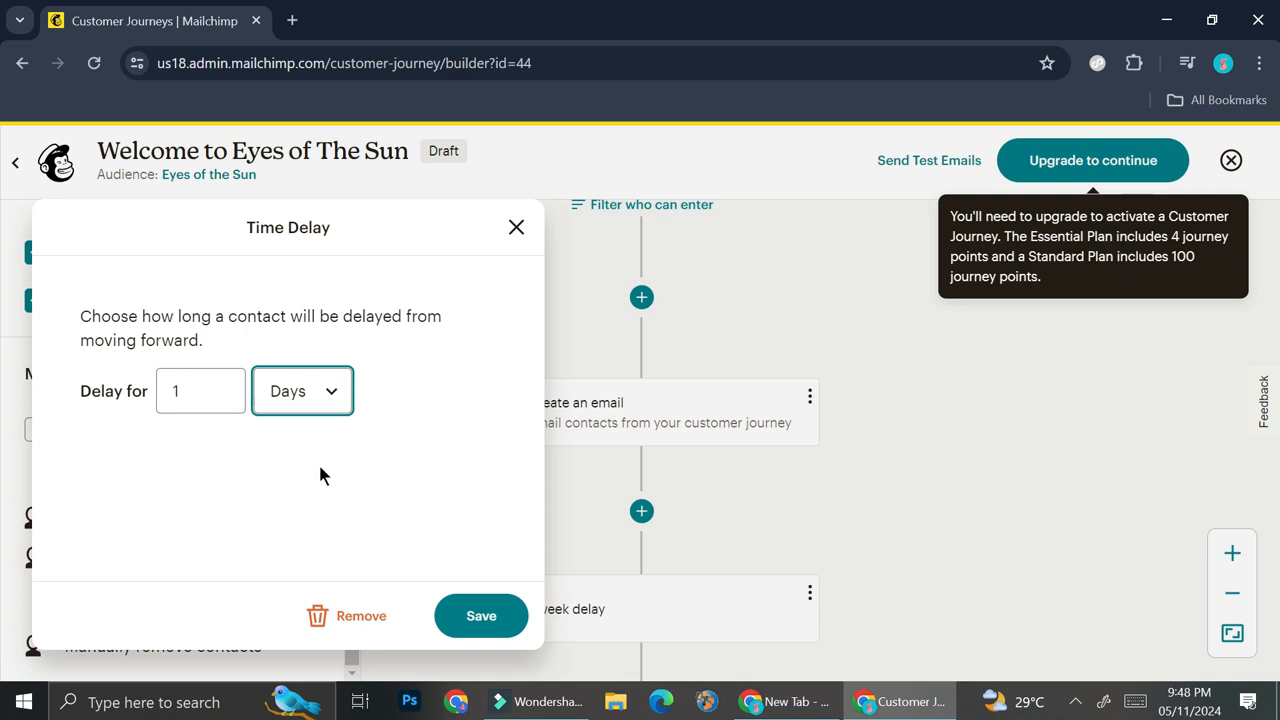
pyautogui.click(466, 613)
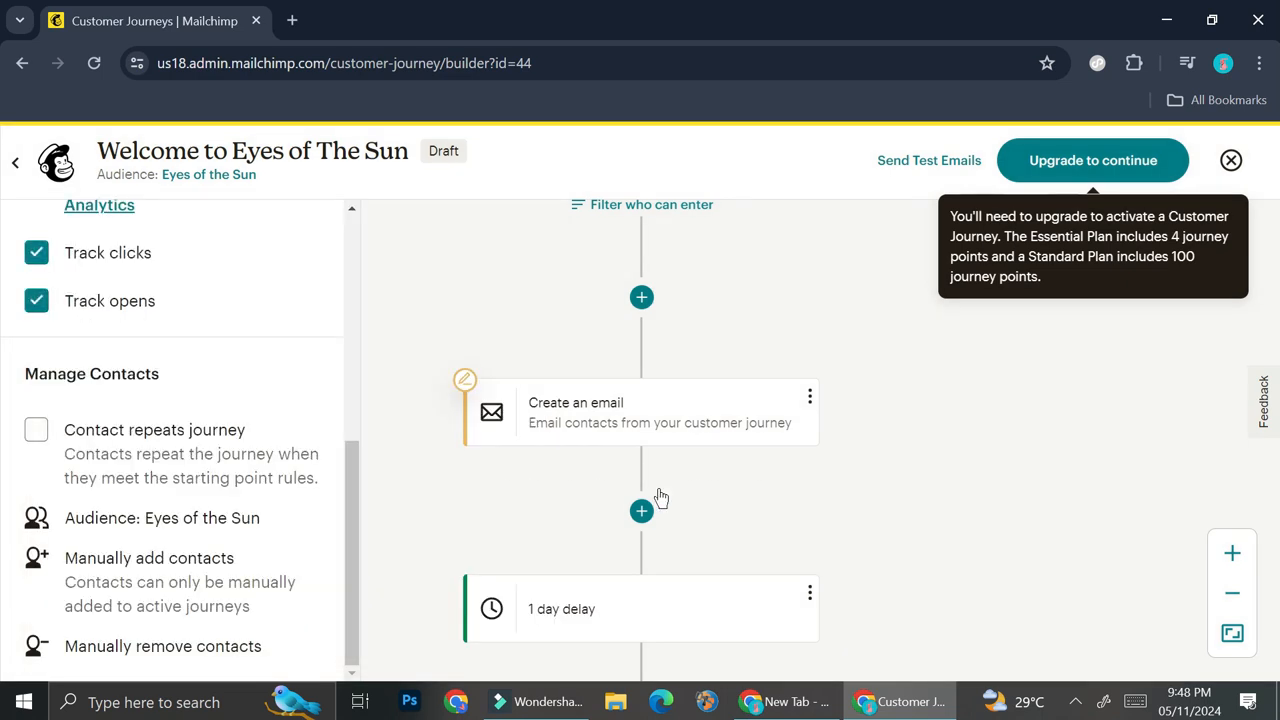
# Add a second "Send email" action after the 1 day delay, look over its settings and close them
pyautogui.scroll(-2, 835, 530)
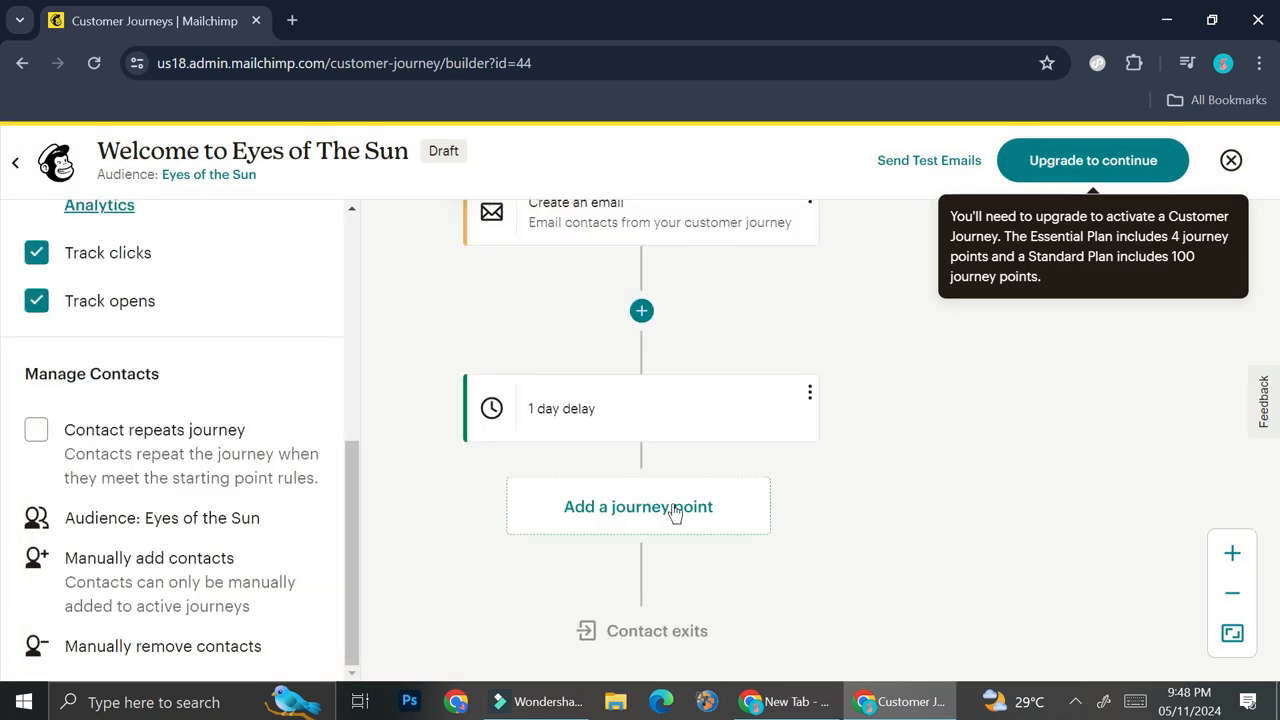
pyautogui.click(658, 515)
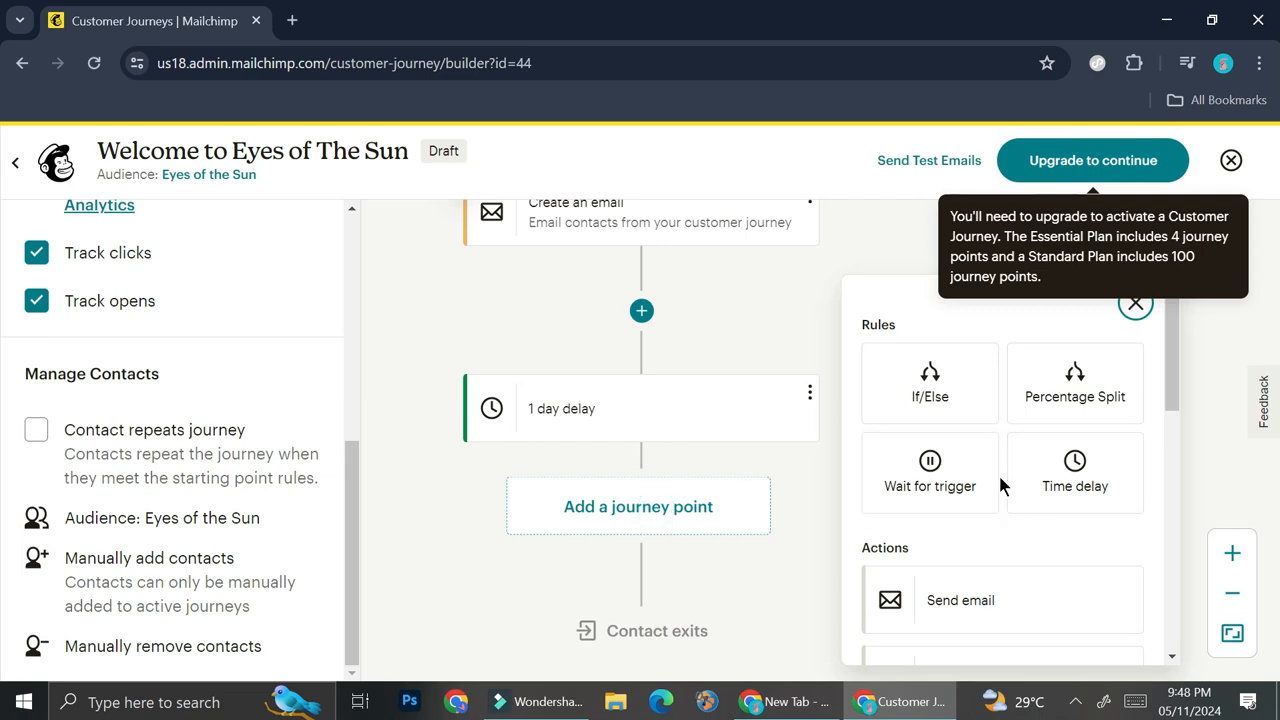
pyautogui.click(945, 601)
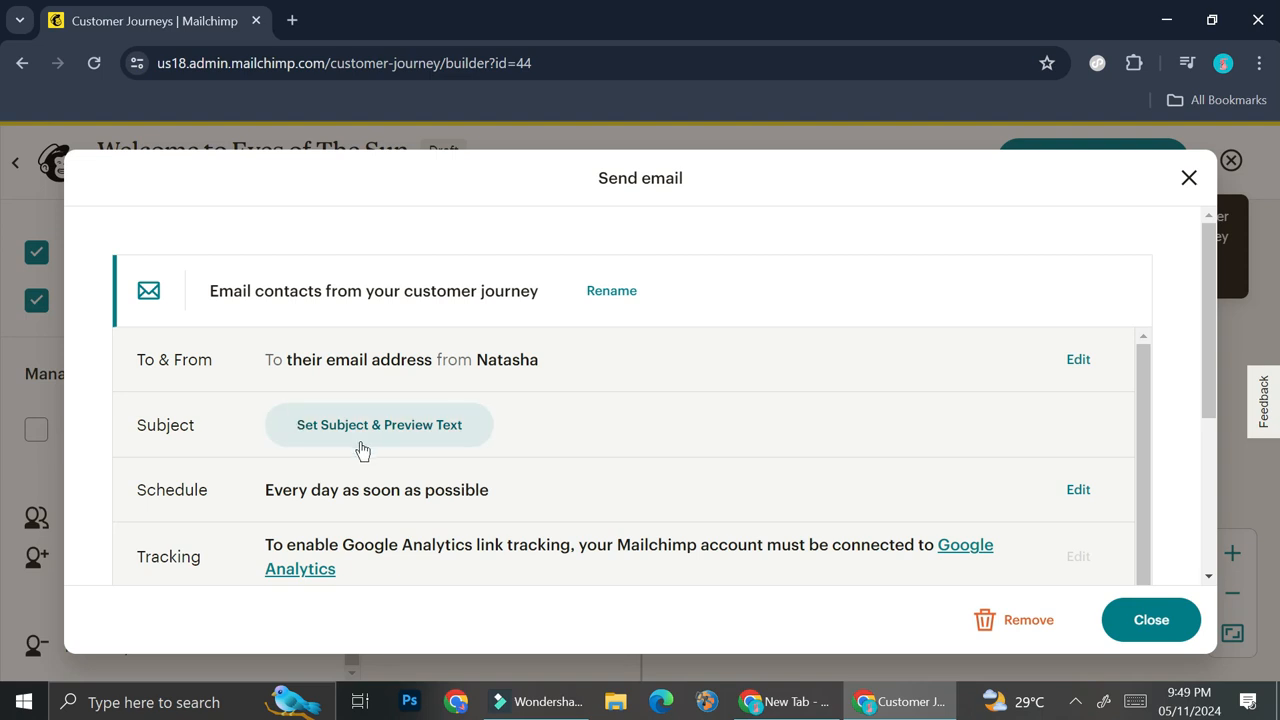
pyautogui.scroll(-1, 197, 510)
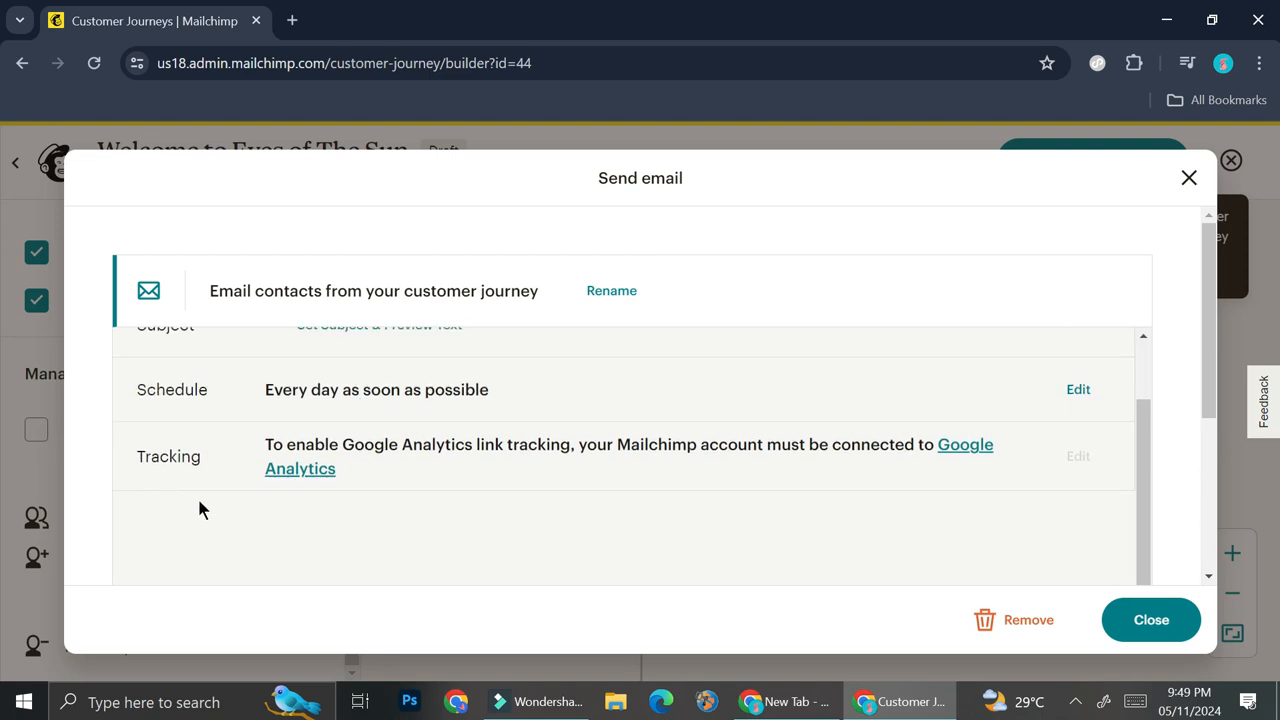
pyautogui.click(1151, 620)
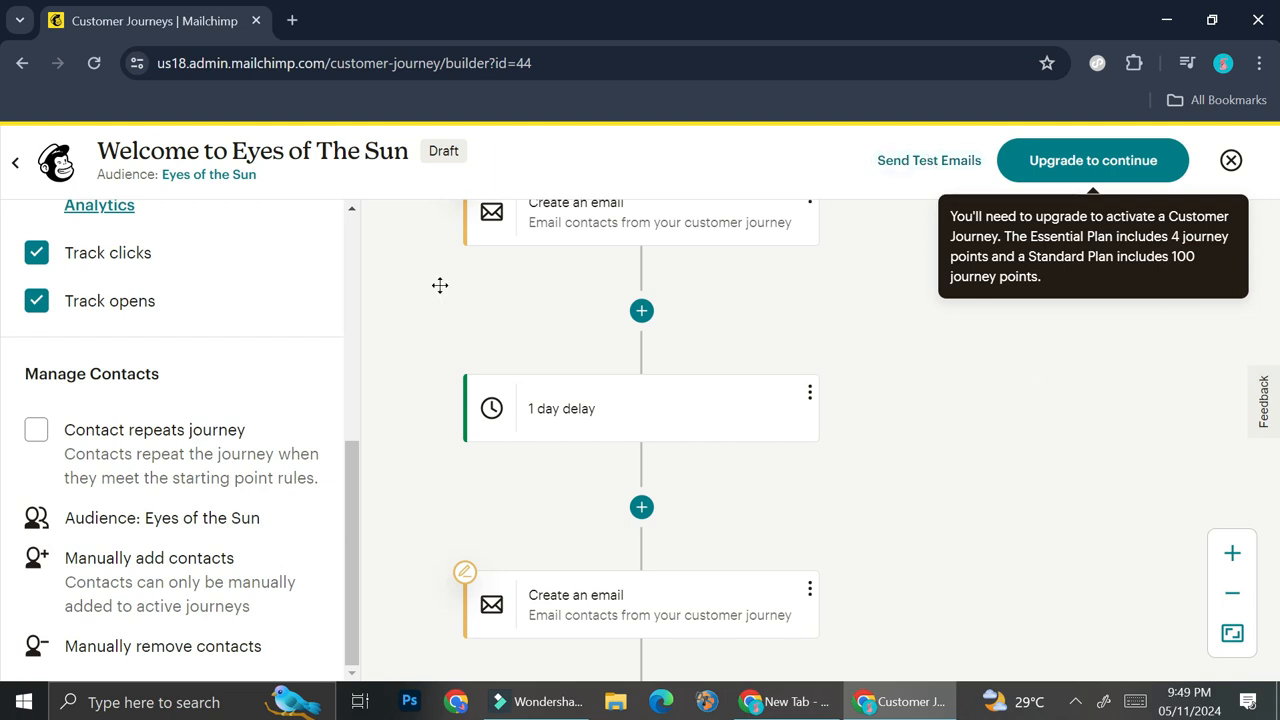
# Save and close the journey, and check the setup options of the "Welcome to Eyes of The Sun" draft under Recent Journeys
pyautogui.click(1230, 161)
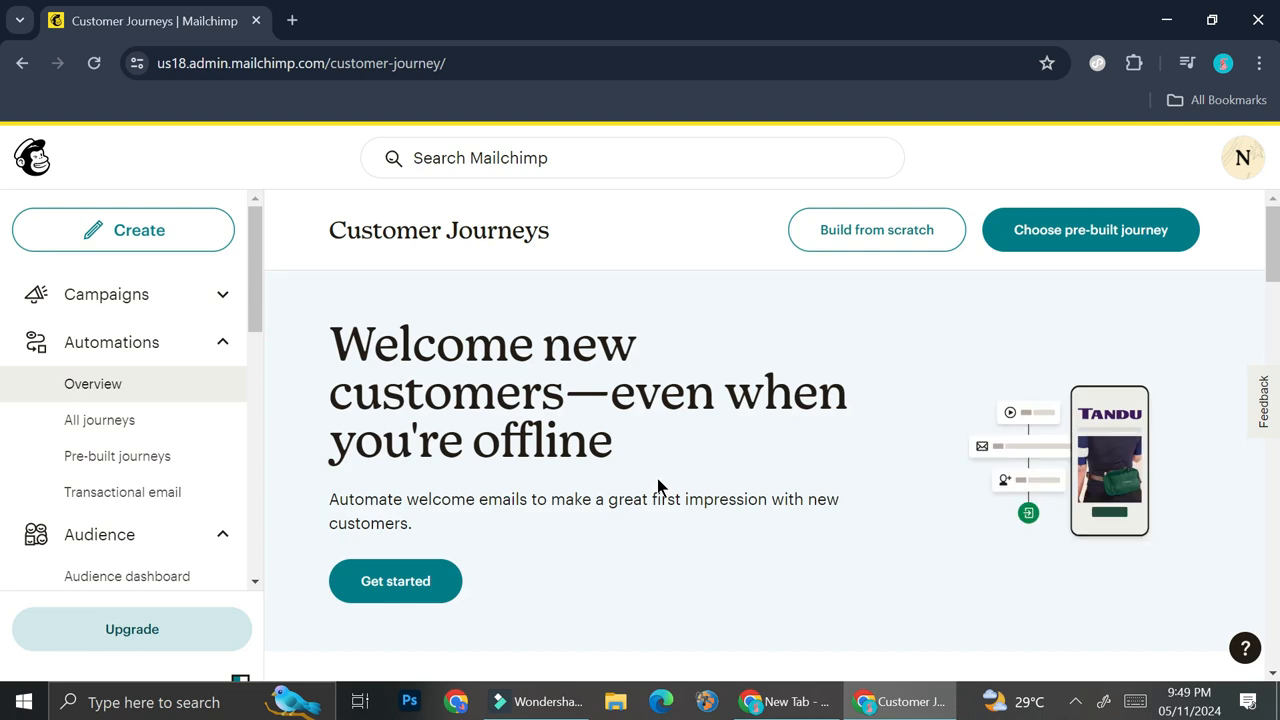
pyautogui.scroll(-4, 657, 478)
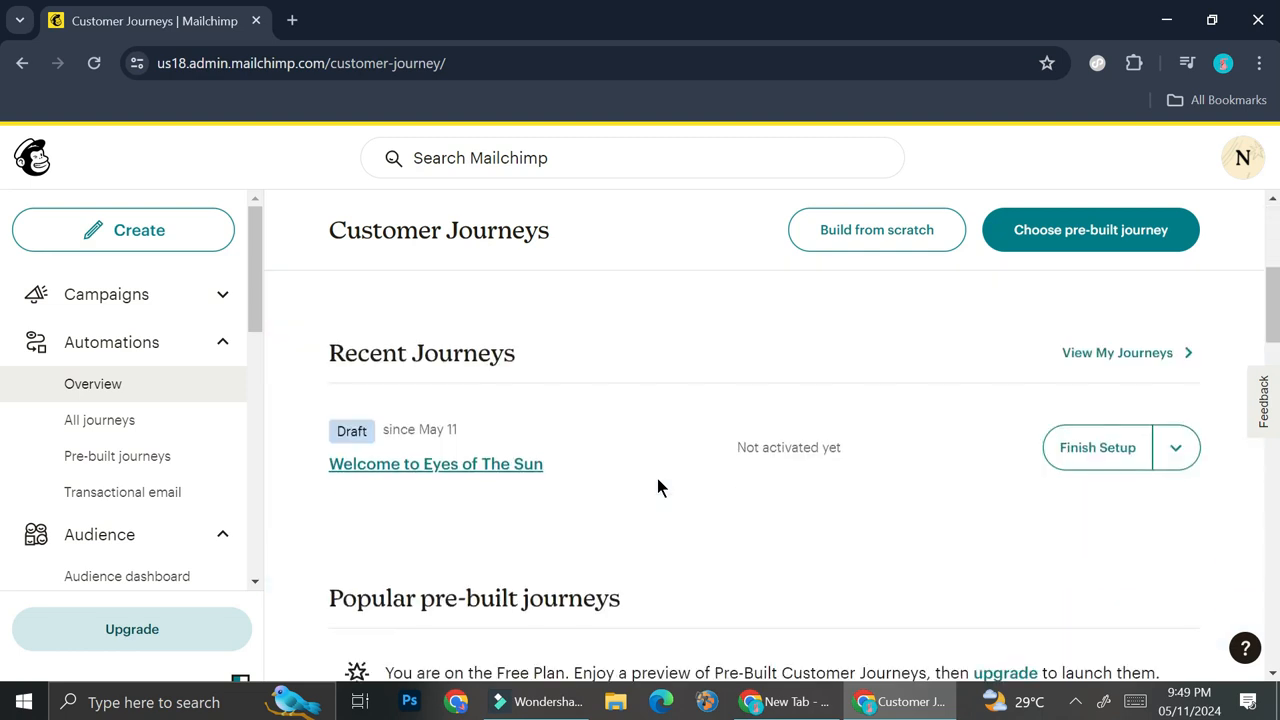
pyautogui.click(1178, 450)
pyautogui.click(1178, 450)
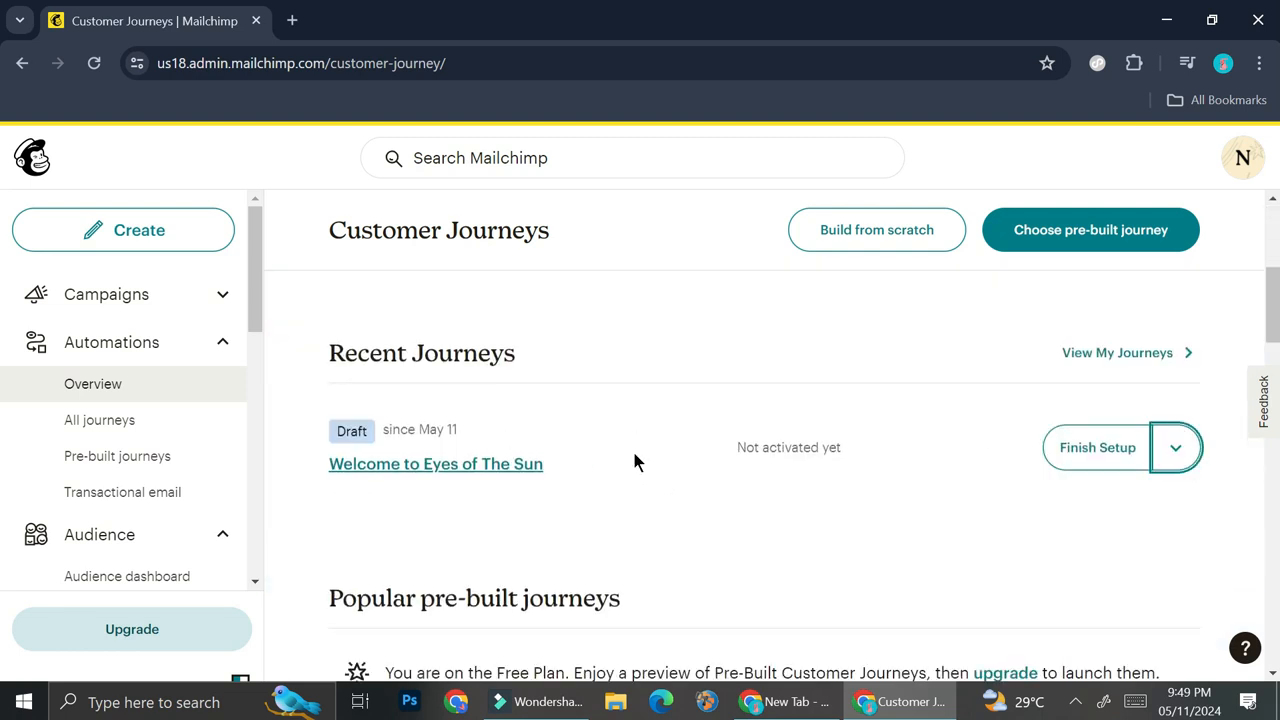